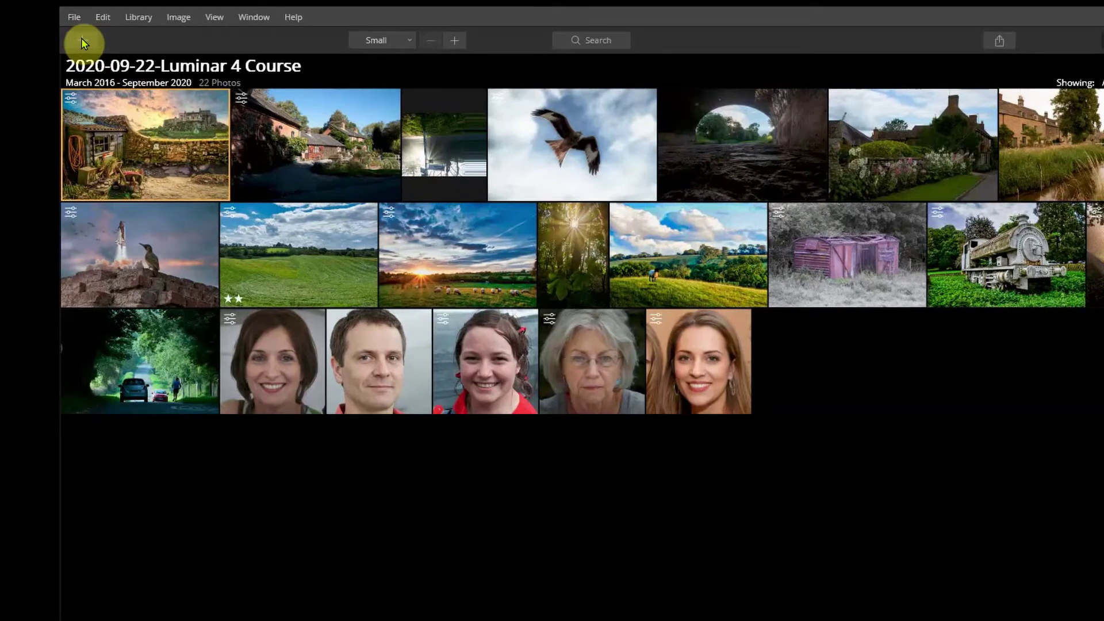
# Step: Open the garden flowerbed DNG photo from the Desktop's Luminar Edits folder as a single image edit
pyautogui.click(82, 40)
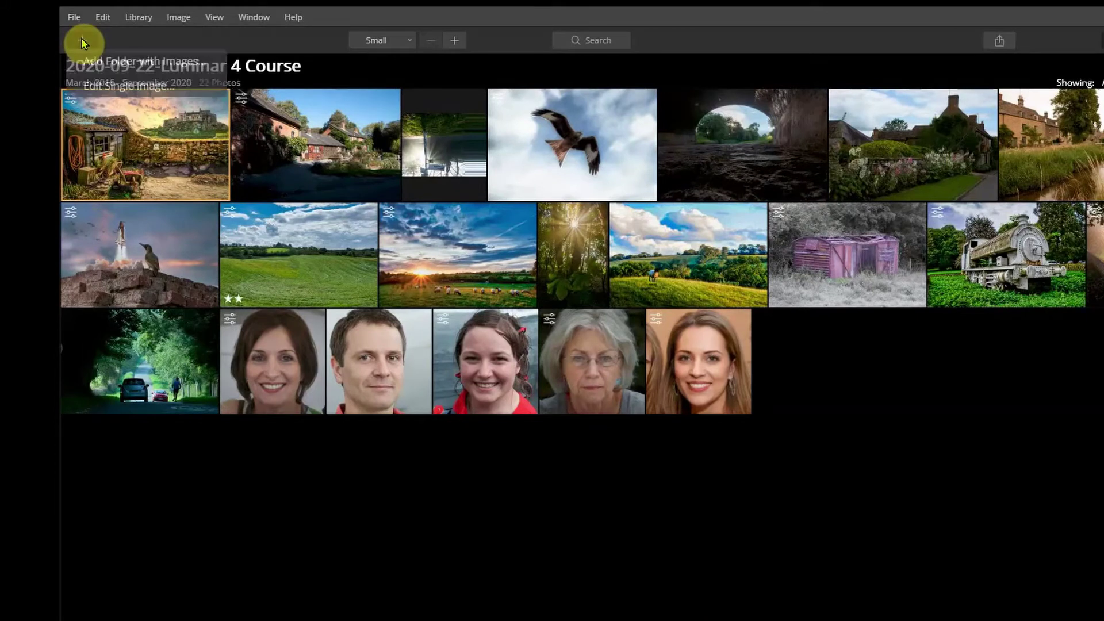
pyautogui.click(126, 86)
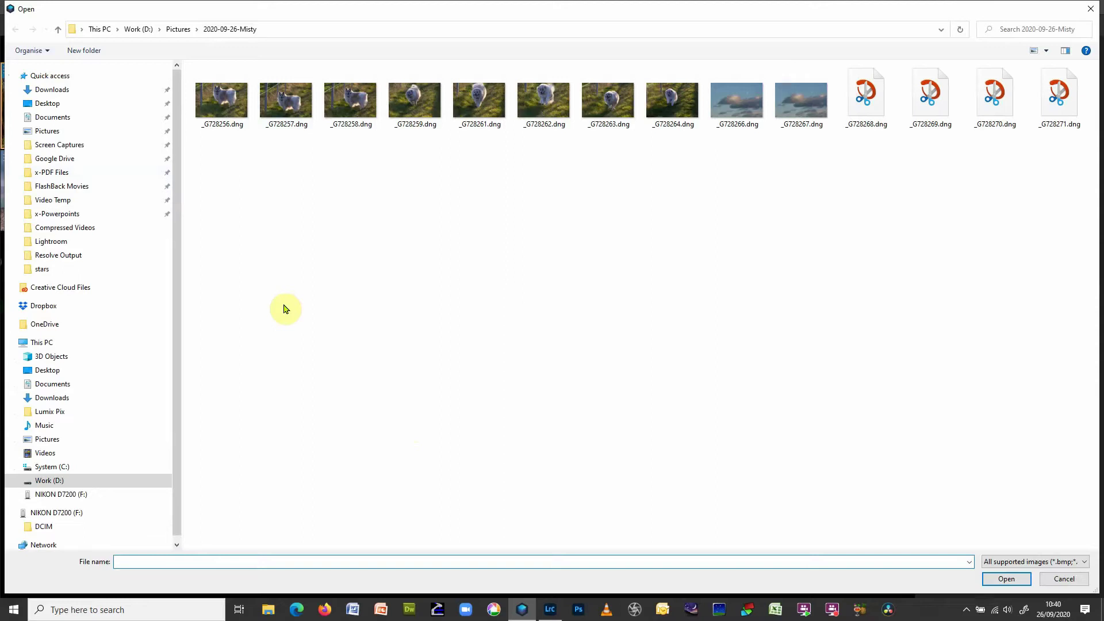
pyautogui.click(60, 105)
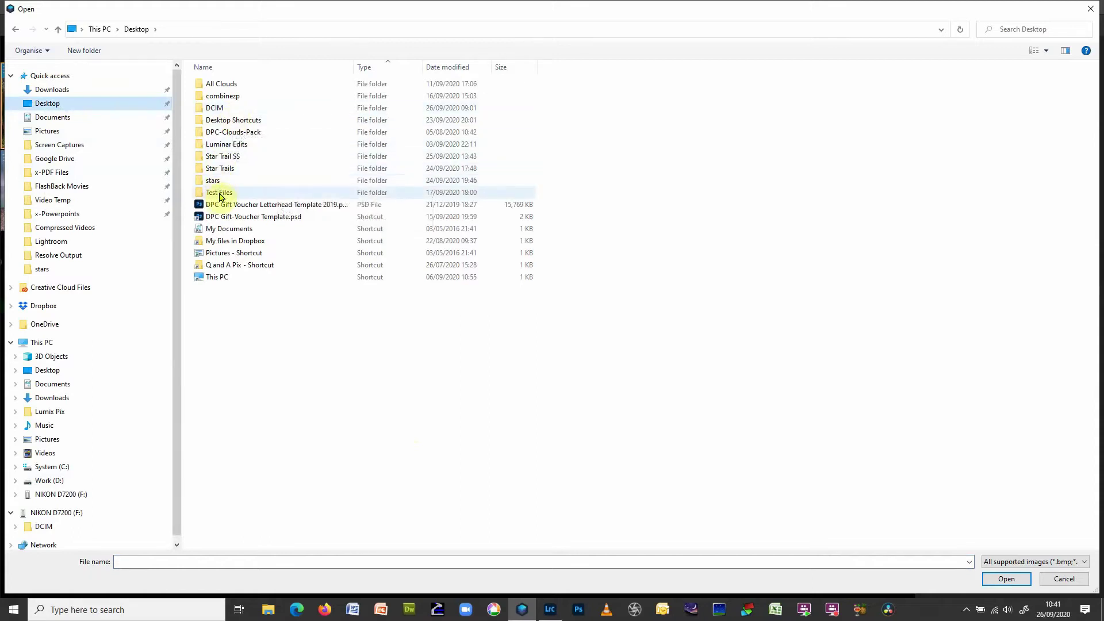
pyautogui.doubleClick(226, 145)
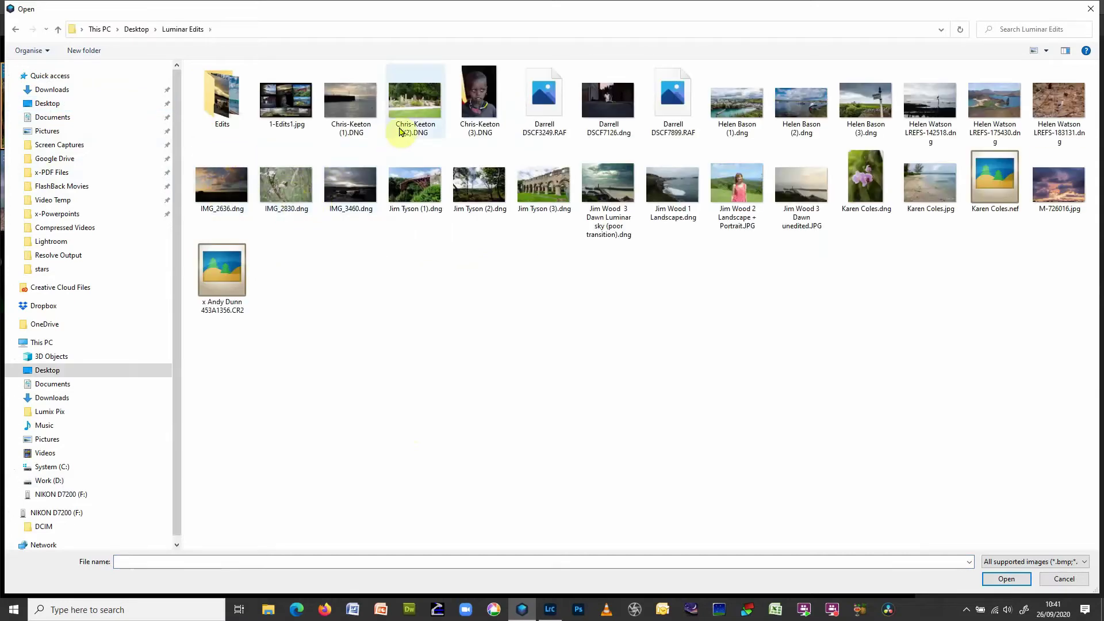
pyautogui.doubleClick(417, 106)
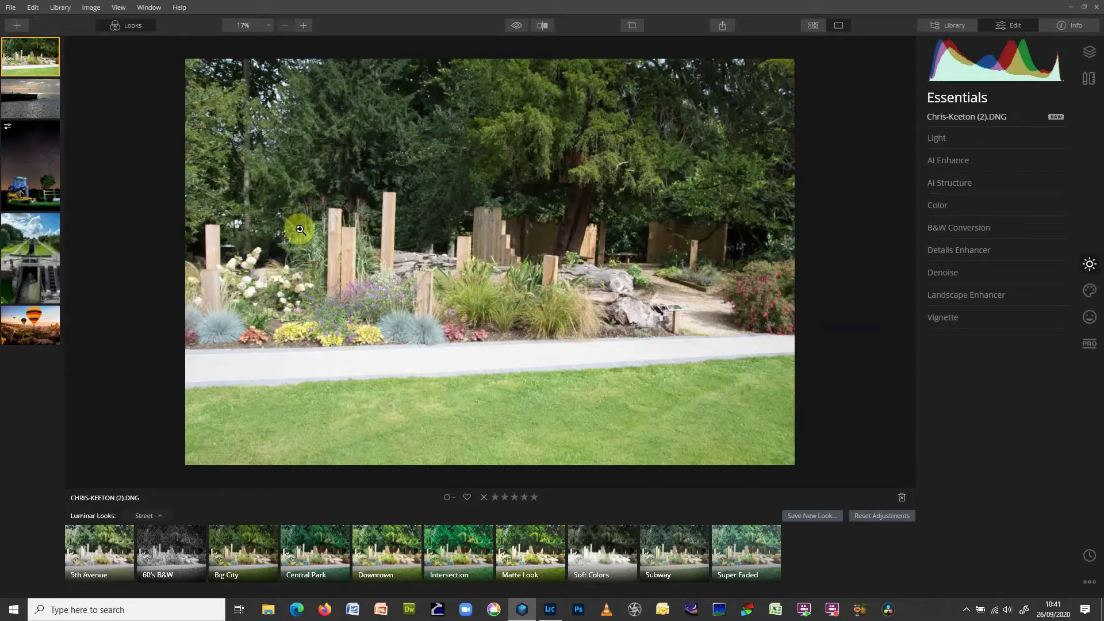
# Step: Add the inner DPC-Clouds-Pack folder, nested inside the Desktop folder of the same name, to the library
pyautogui.click(15, 26)
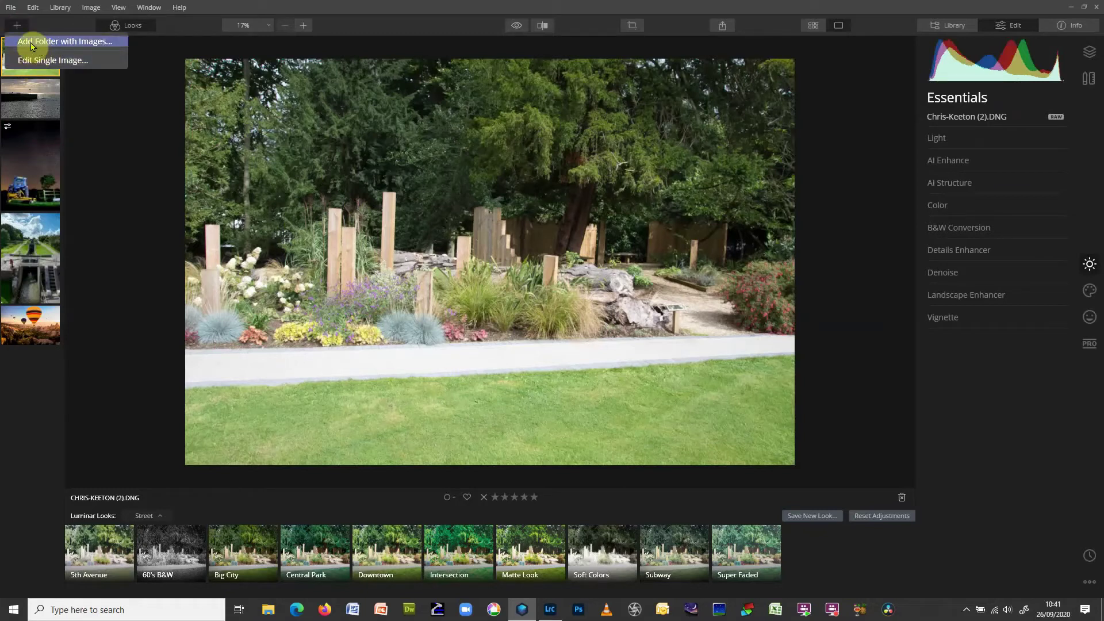
pyautogui.click(32, 46)
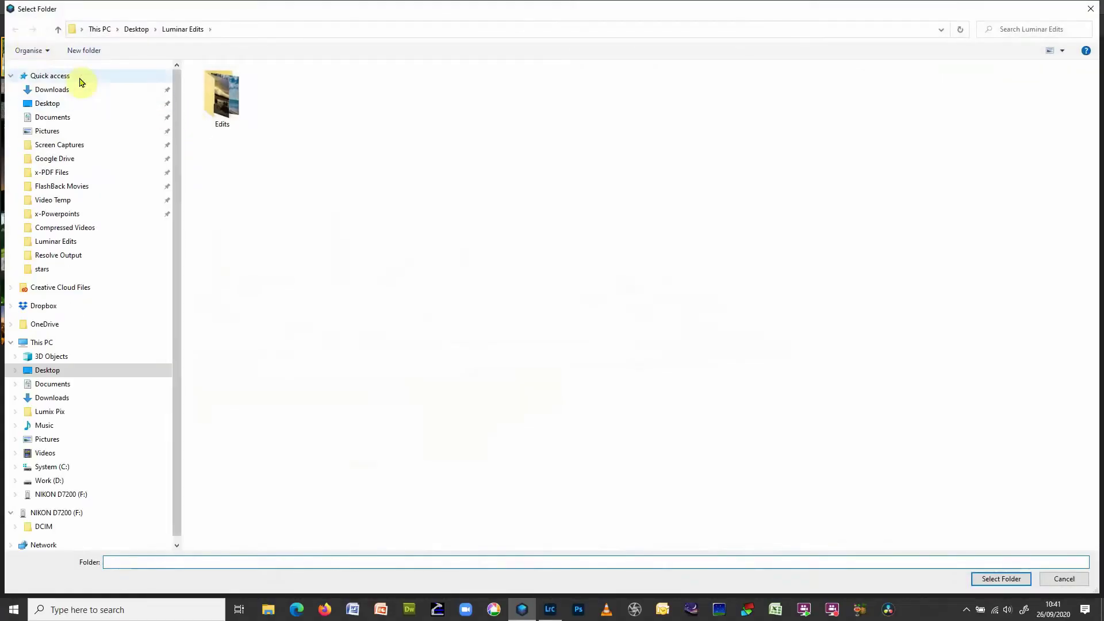
pyautogui.click(60, 103)
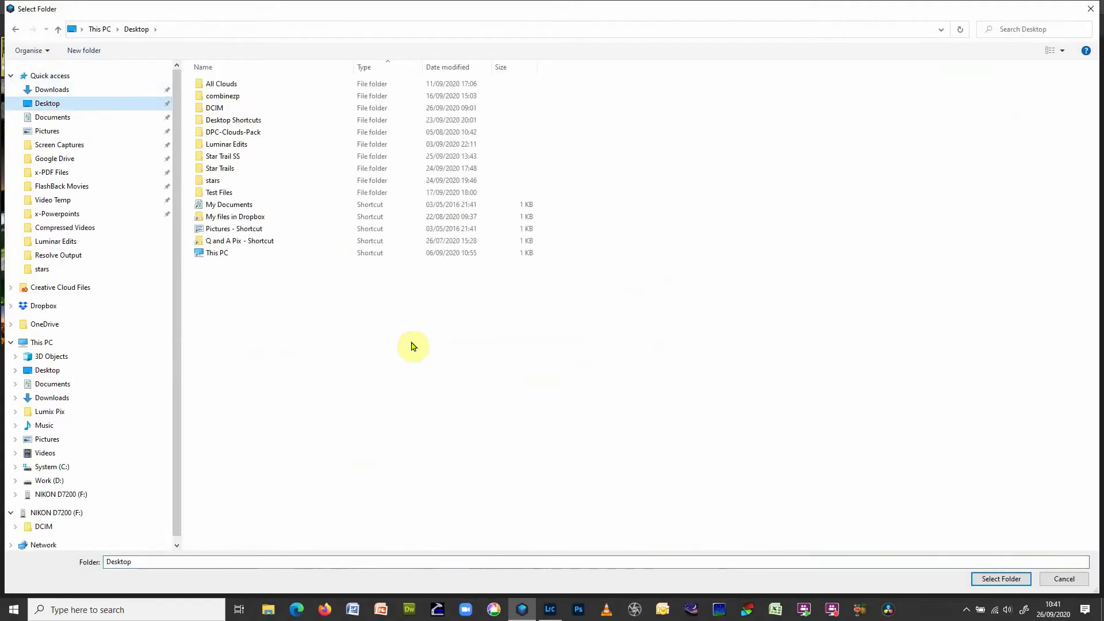
pyautogui.click(228, 144)
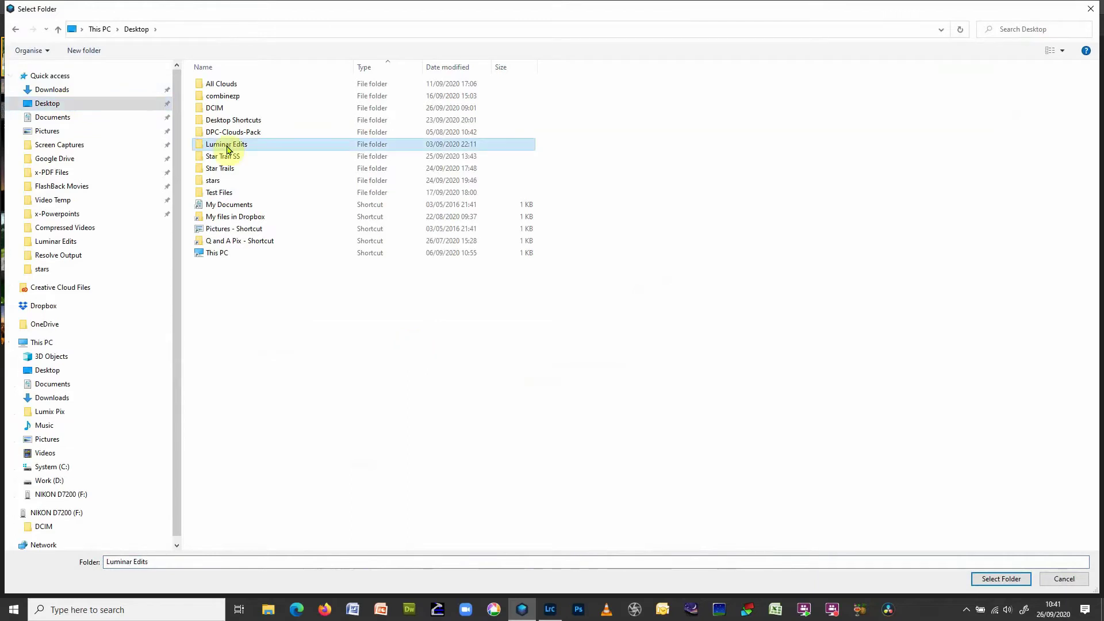
pyautogui.click(222, 85)
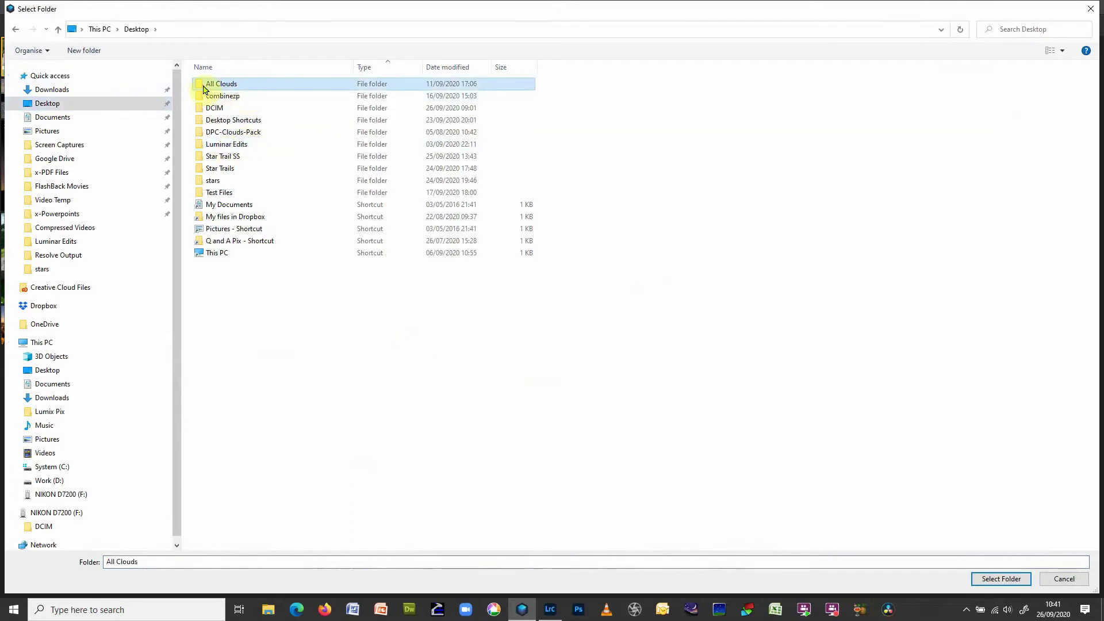
pyautogui.click(260, 132)
pyautogui.doubleClick(260, 132)
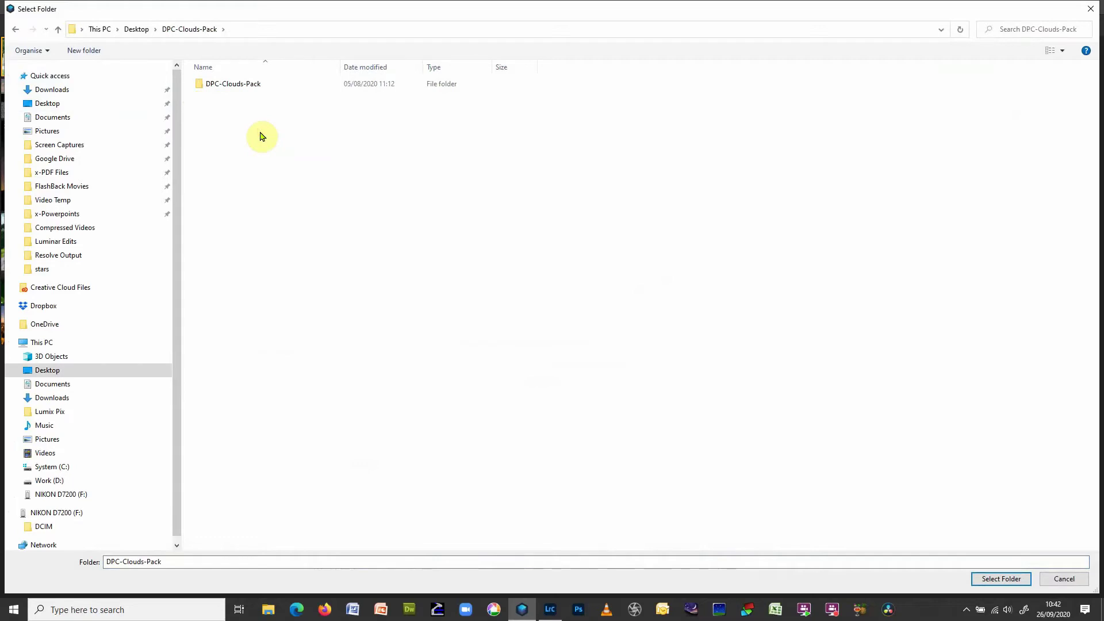
pyautogui.click(216, 85)
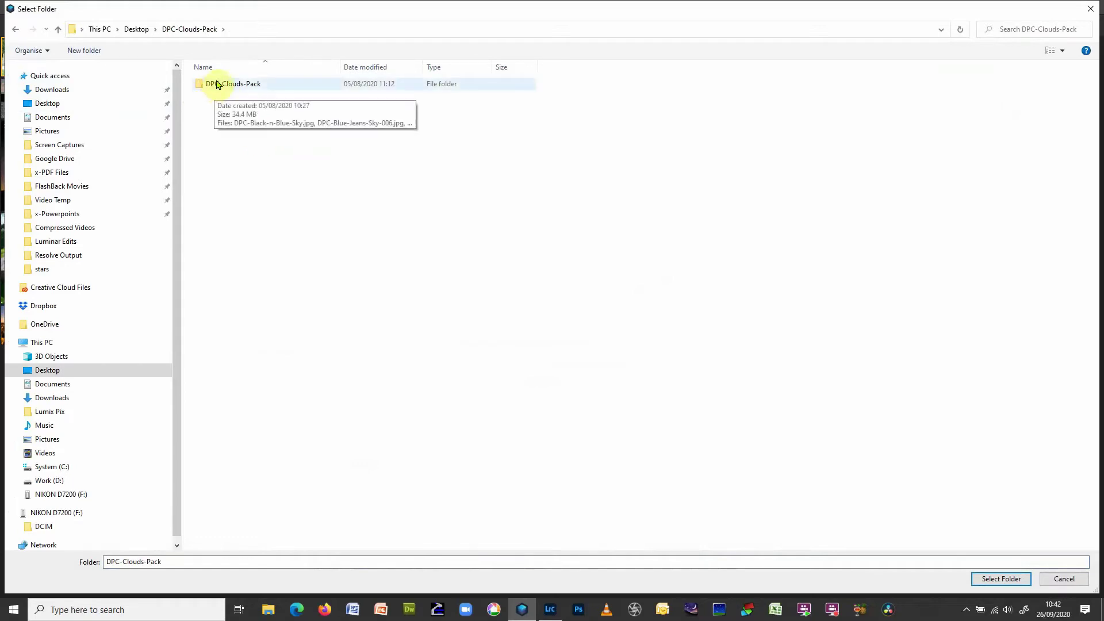
pyautogui.doubleClick(216, 85)
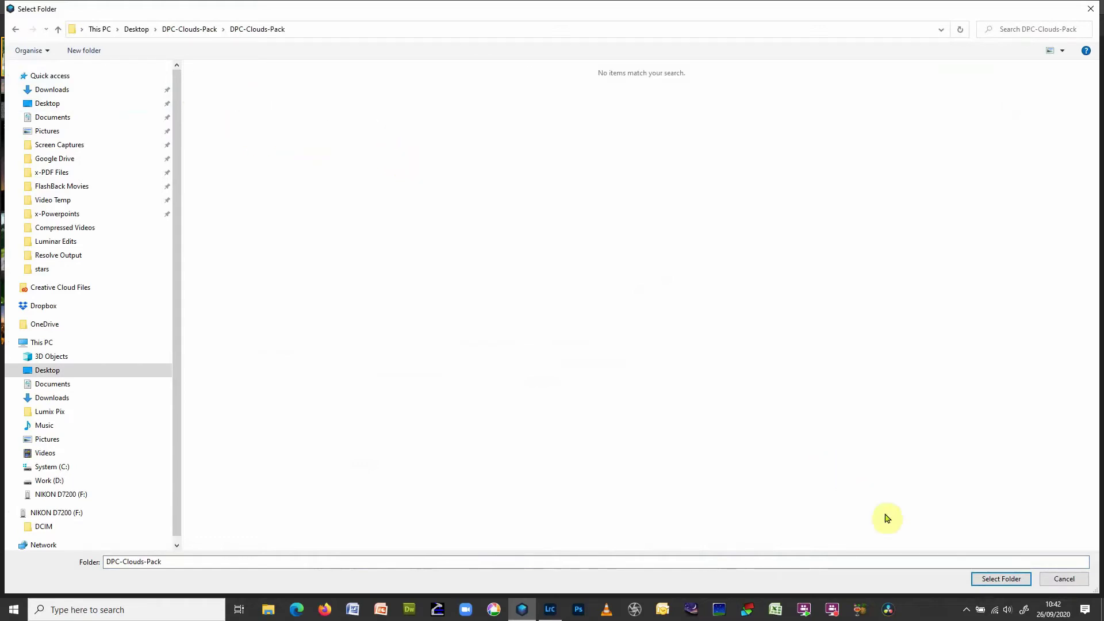
pyautogui.click(994, 581)
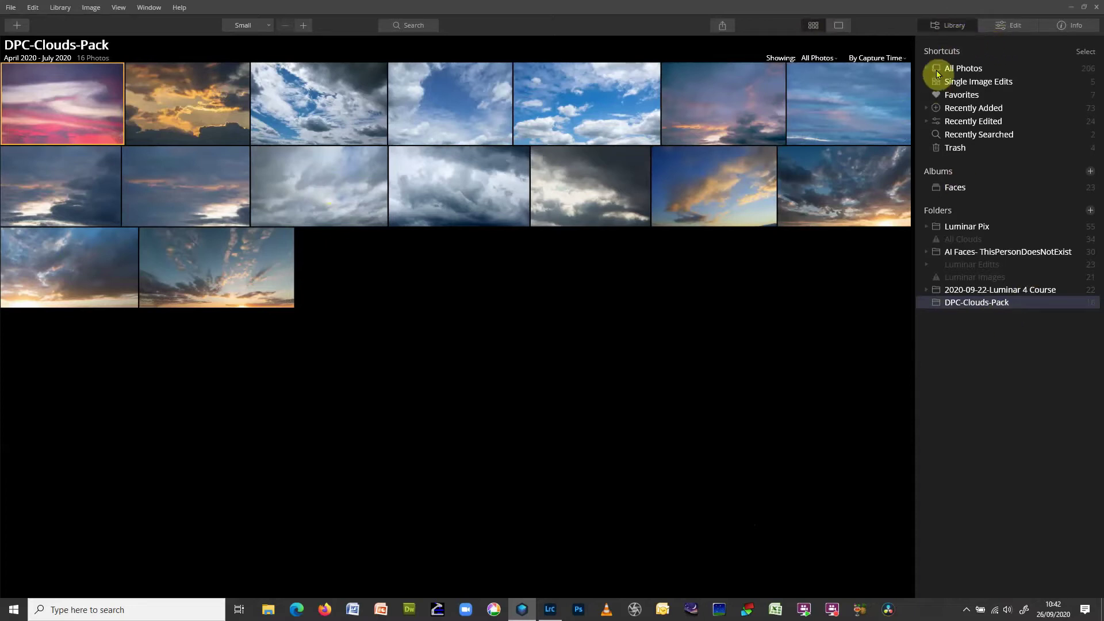
# Step: Create a folder named 2020-09-25-L4 Import inside Pictures and add it to the library's folders
pyautogui.click(950, 25)
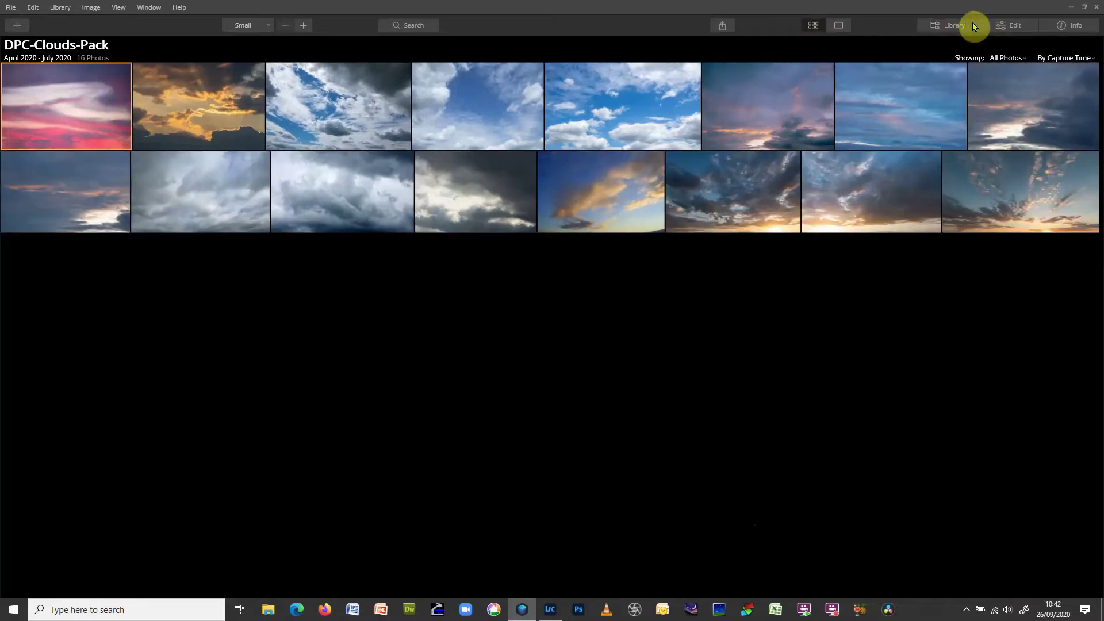
pyautogui.click(971, 24)
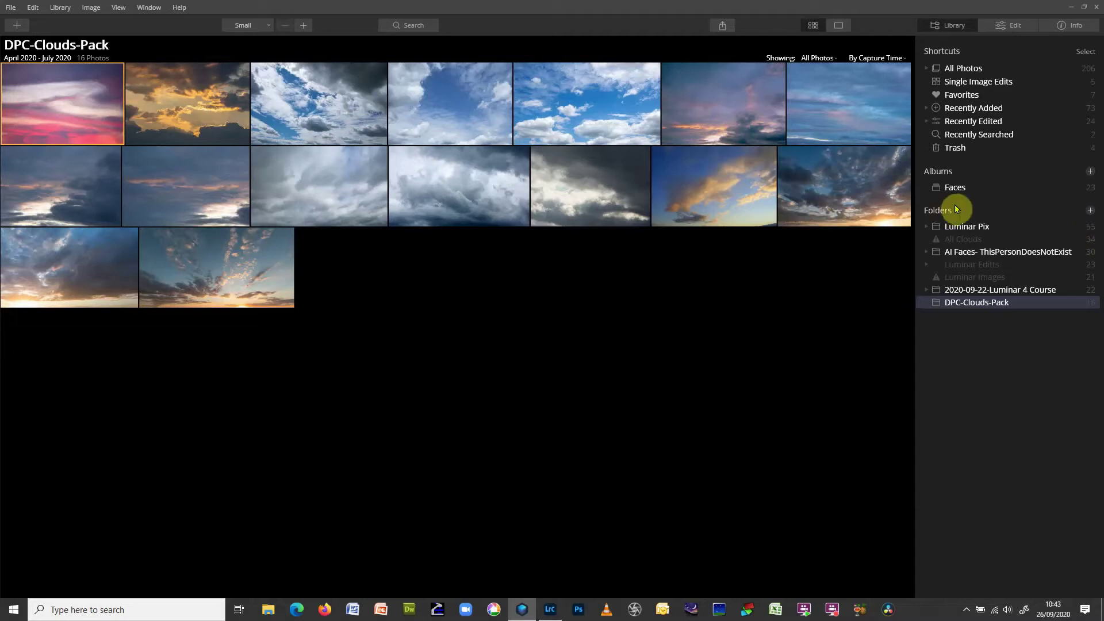
pyautogui.click(1091, 211)
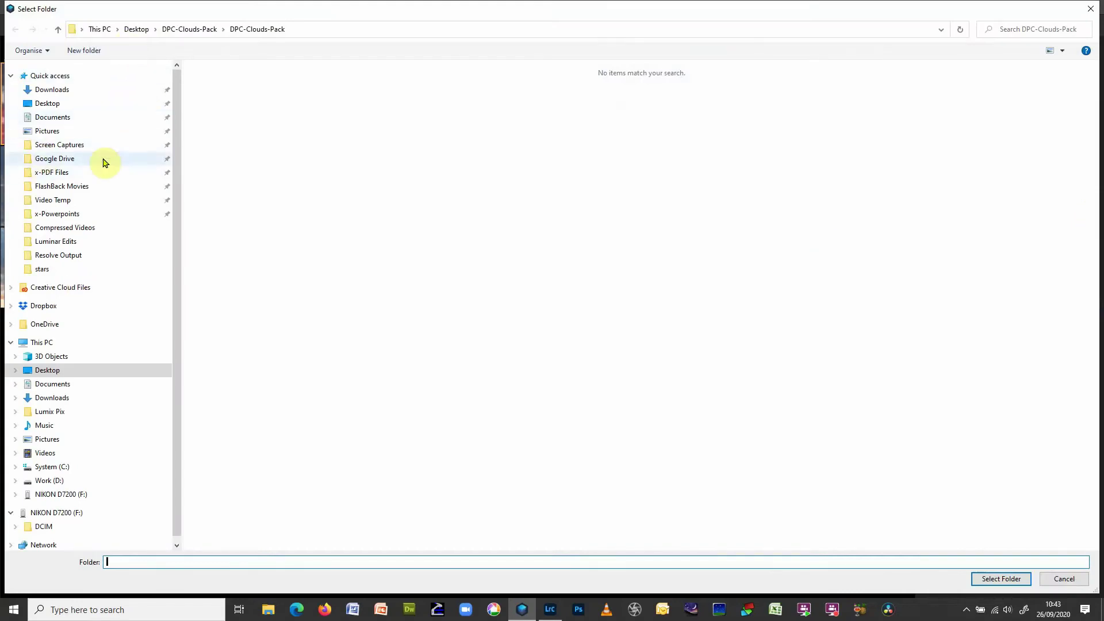
pyautogui.click(69, 132)
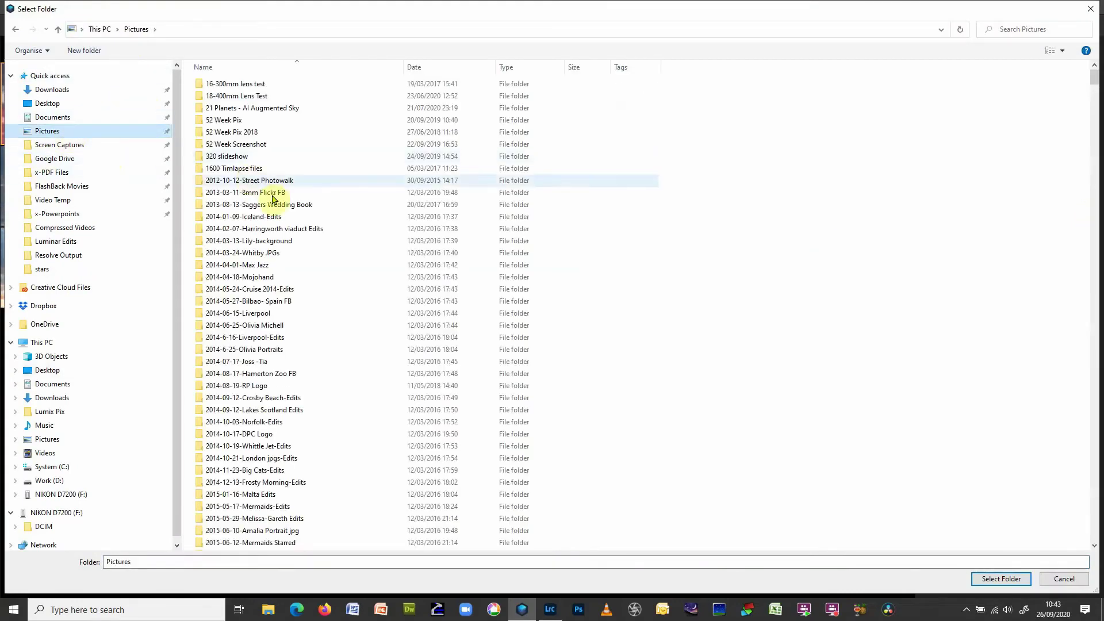
pyautogui.click(83, 52)
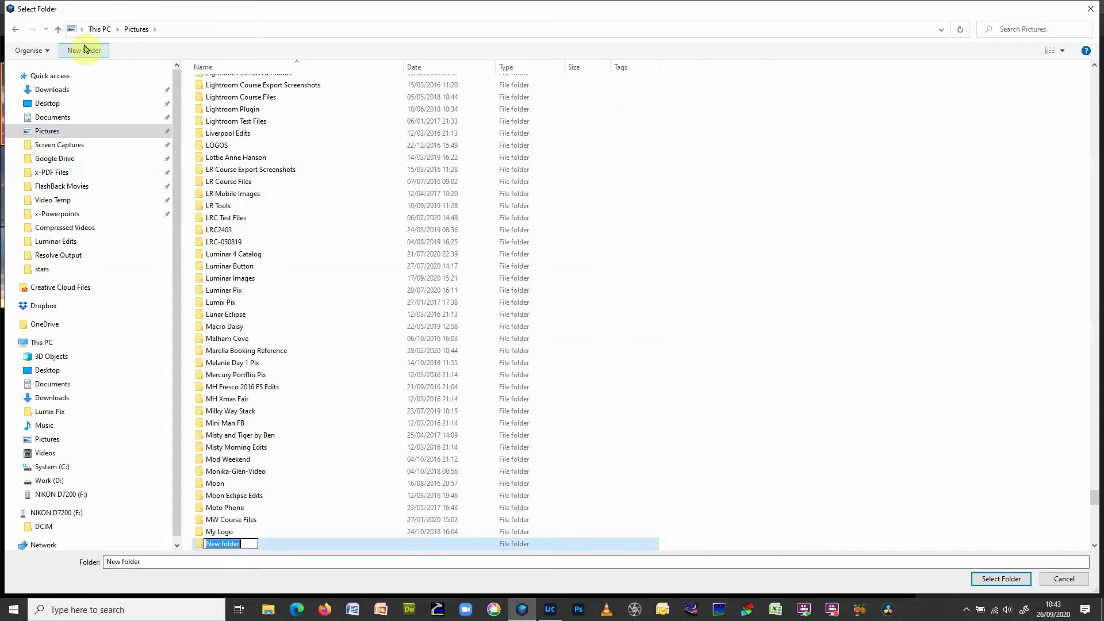
pyautogui.write('20')
pyautogui.write('-09-25-Lum')
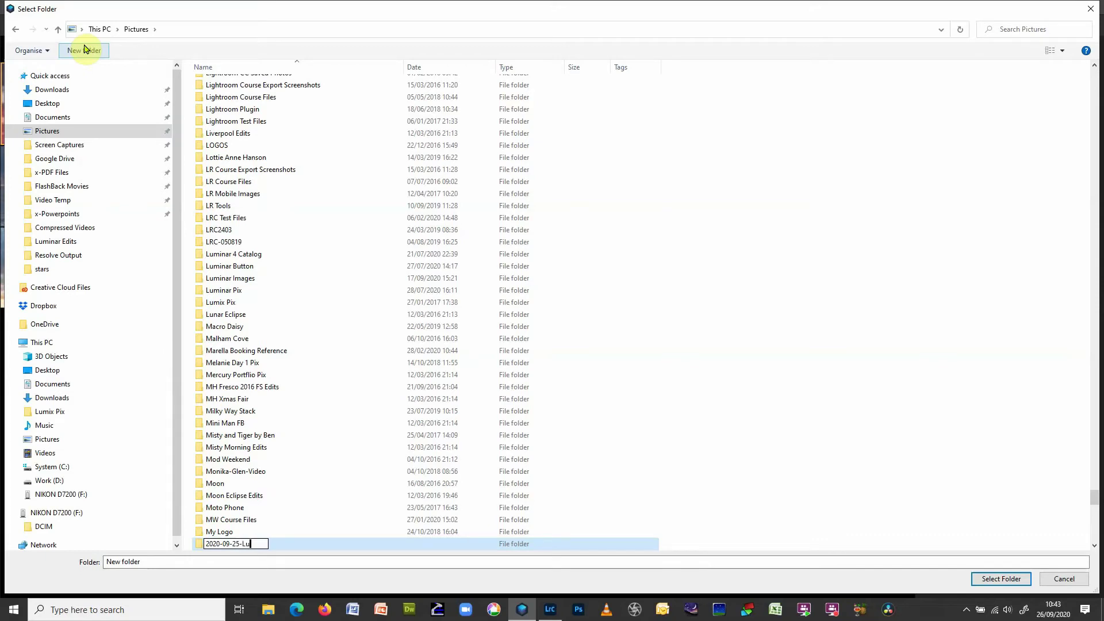
pyautogui.press('BackSpace')
pyautogui.press('BackSpace')
pyautogui.write('4 Import')
pyautogui.press('Return')
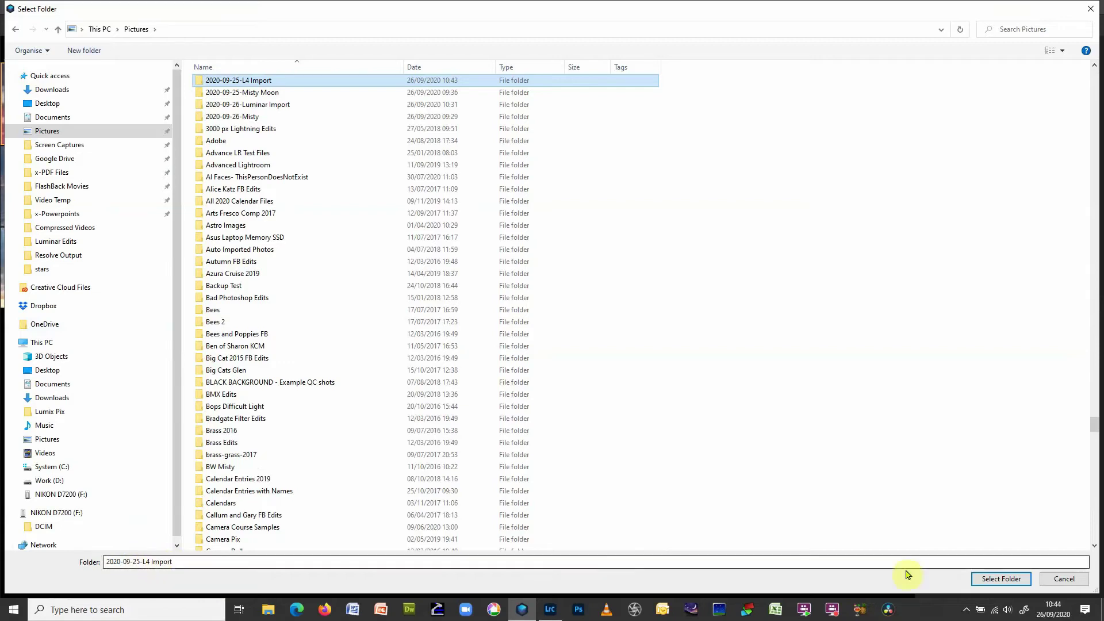
pyautogui.click(1004, 582)
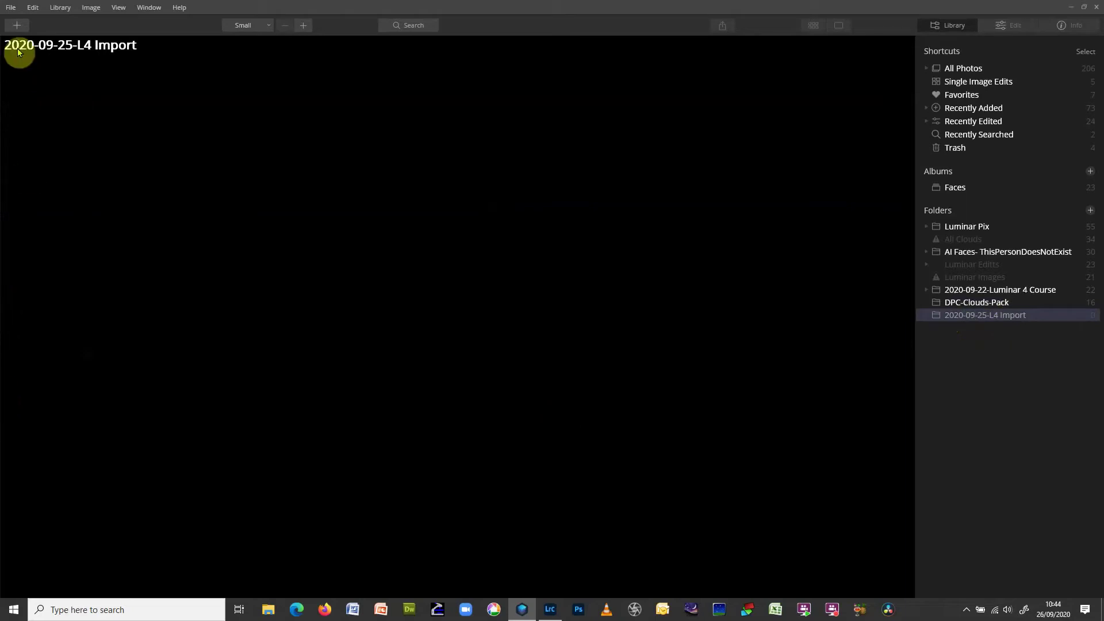
# Step: Start importing images to a folder, with the NIKON D7200 (F:) card as the source
pyautogui.click(11, 8)
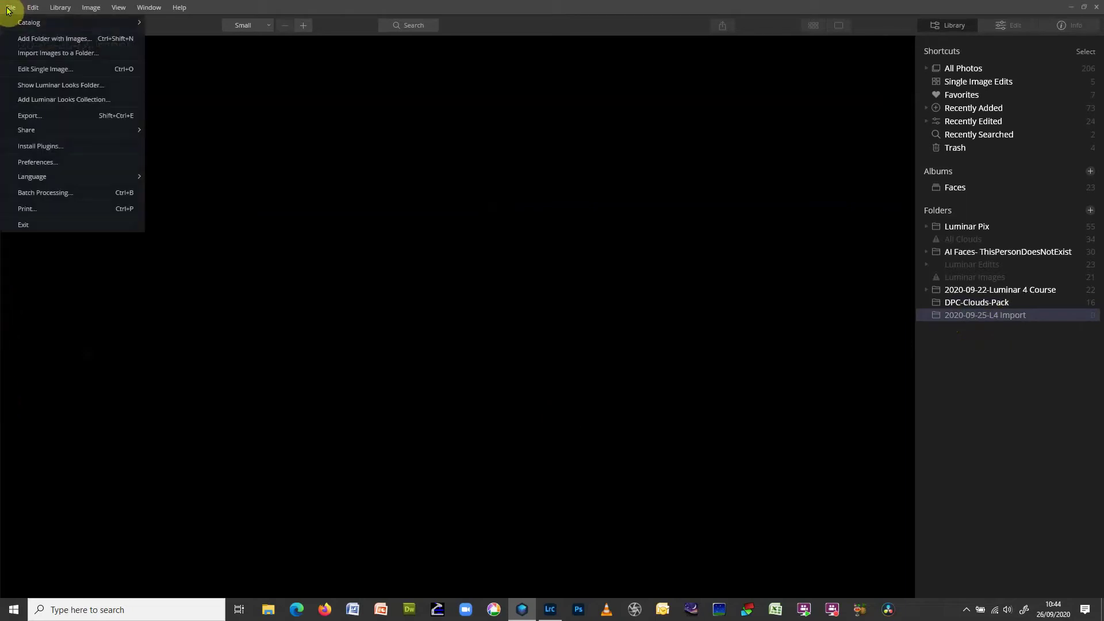
pyautogui.click(40, 55)
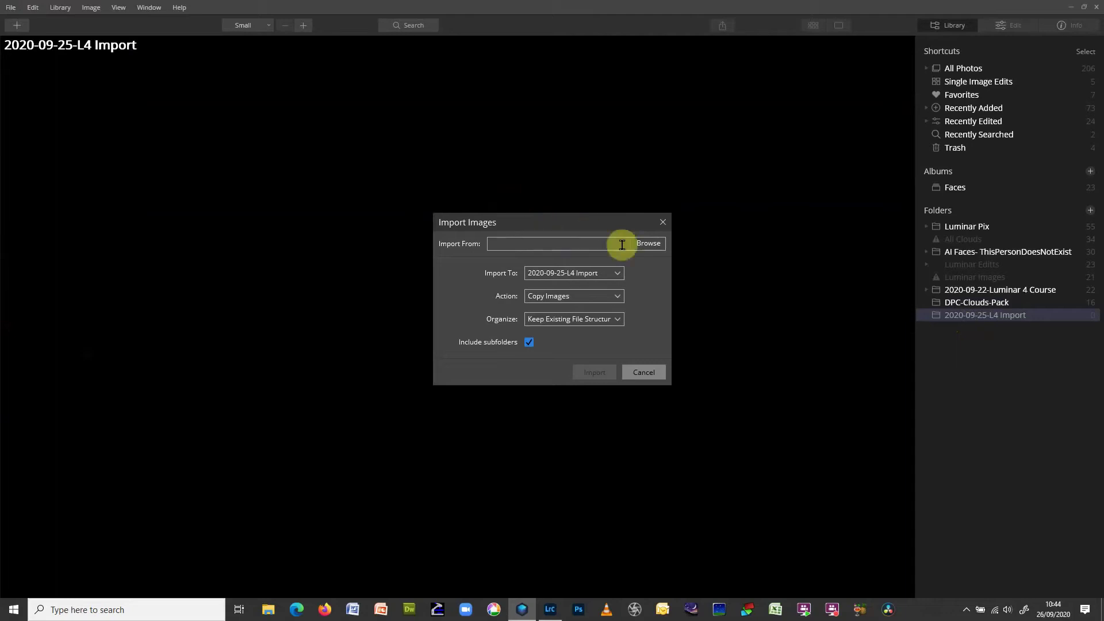
pyautogui.click(652, 242)
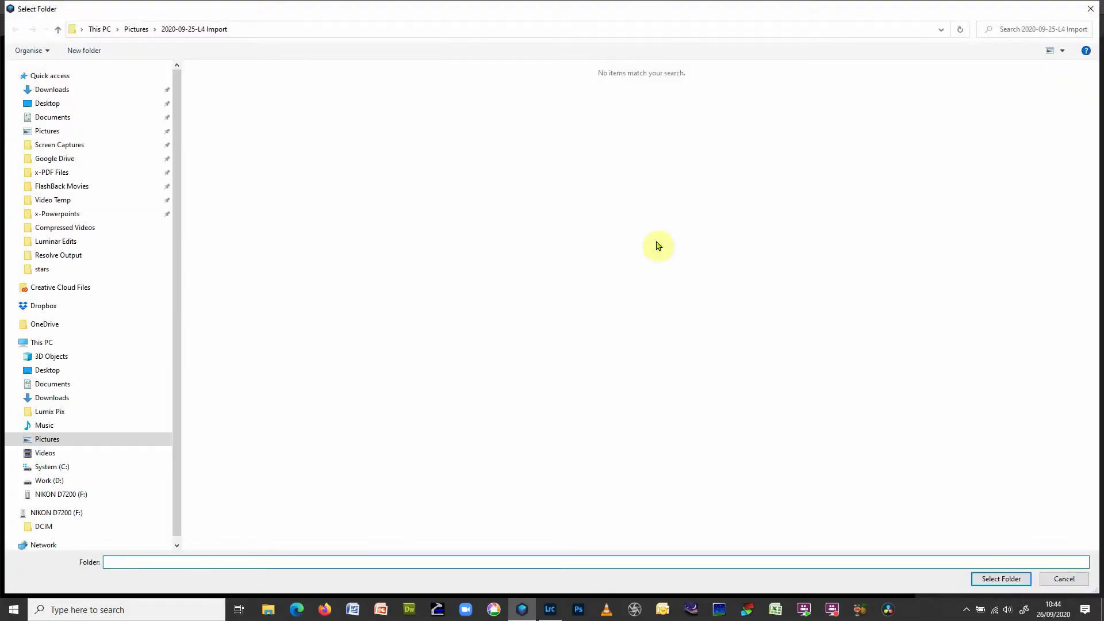
pyautogui.click(68, 512)
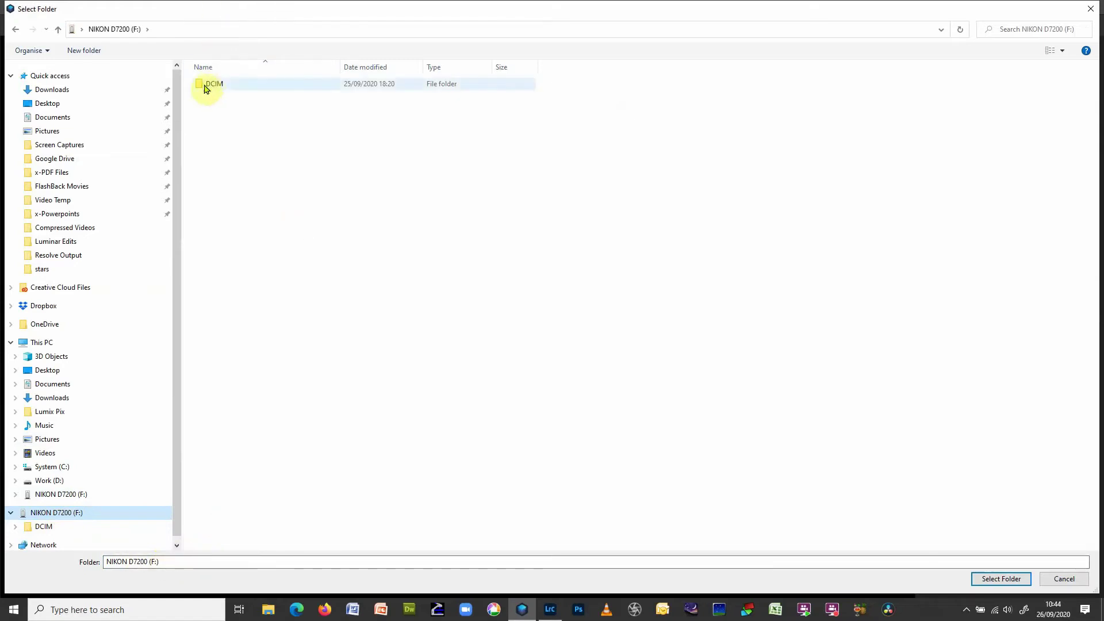
pyautogui.click(1006, 586)
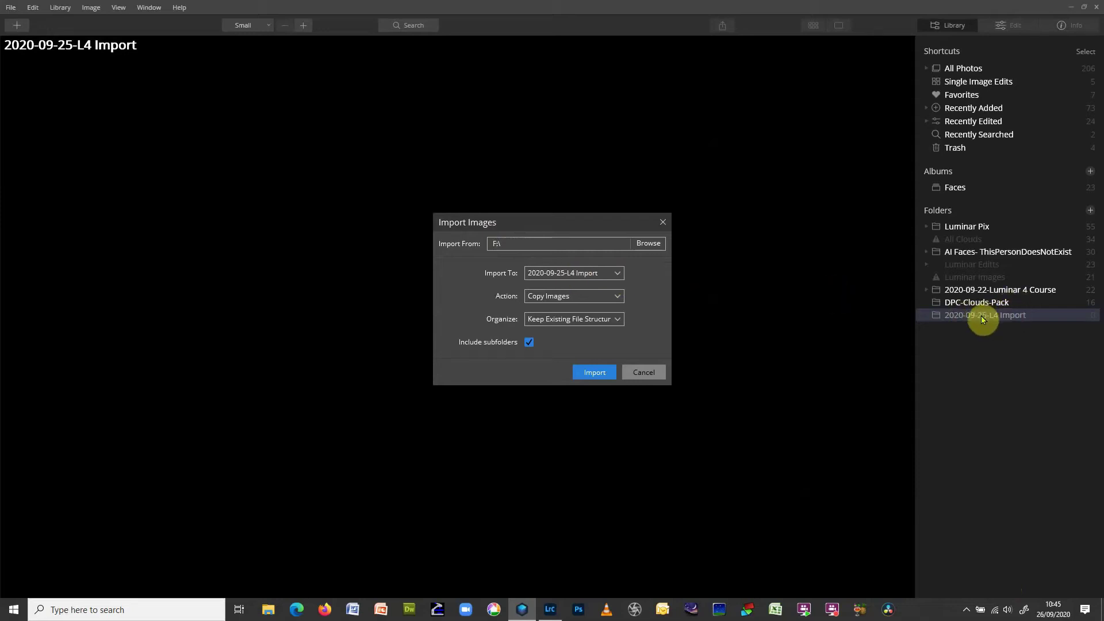
# Step: Import the card's images as copies organized Into One Folder, and open the first dog photo in single-image view
pyautogui.click(618, 274)
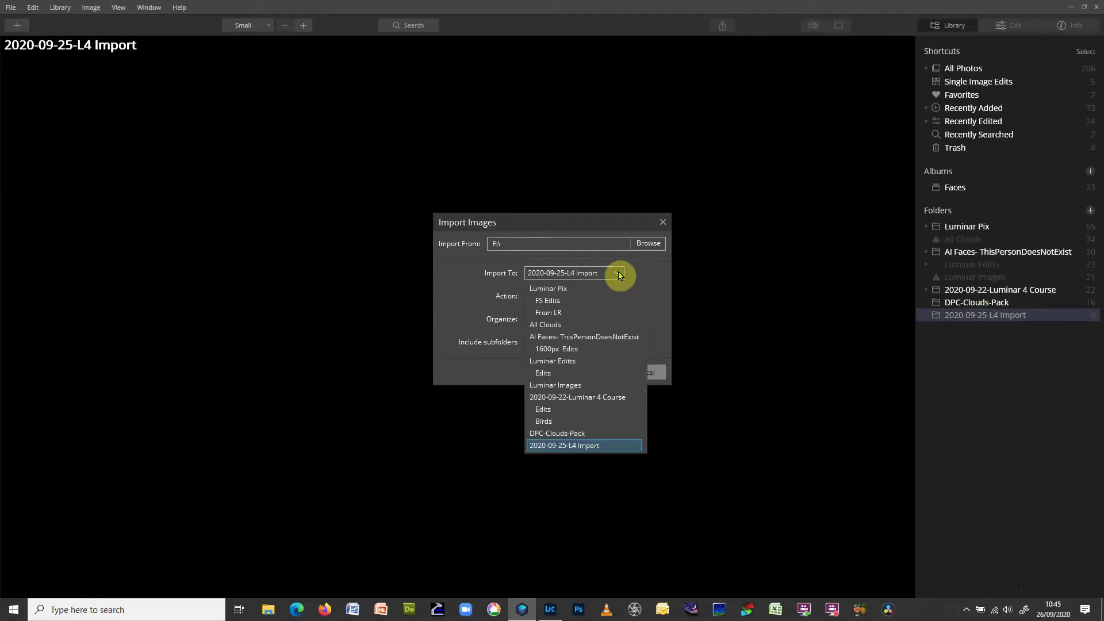
pyautogui.click(619, 275)
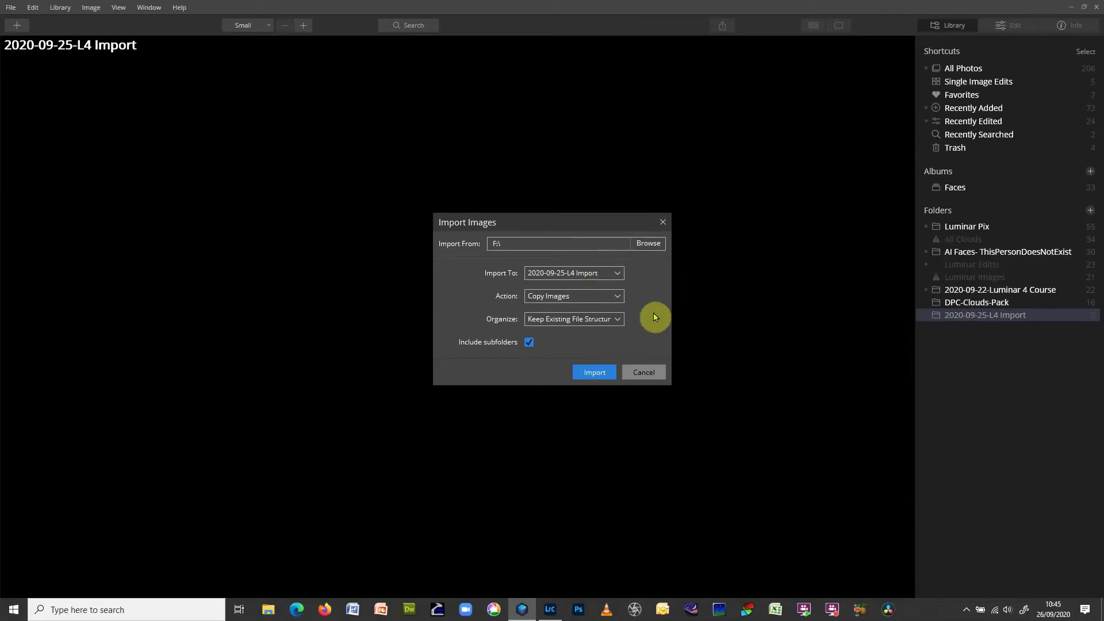
pyautogui.click(617, 296)
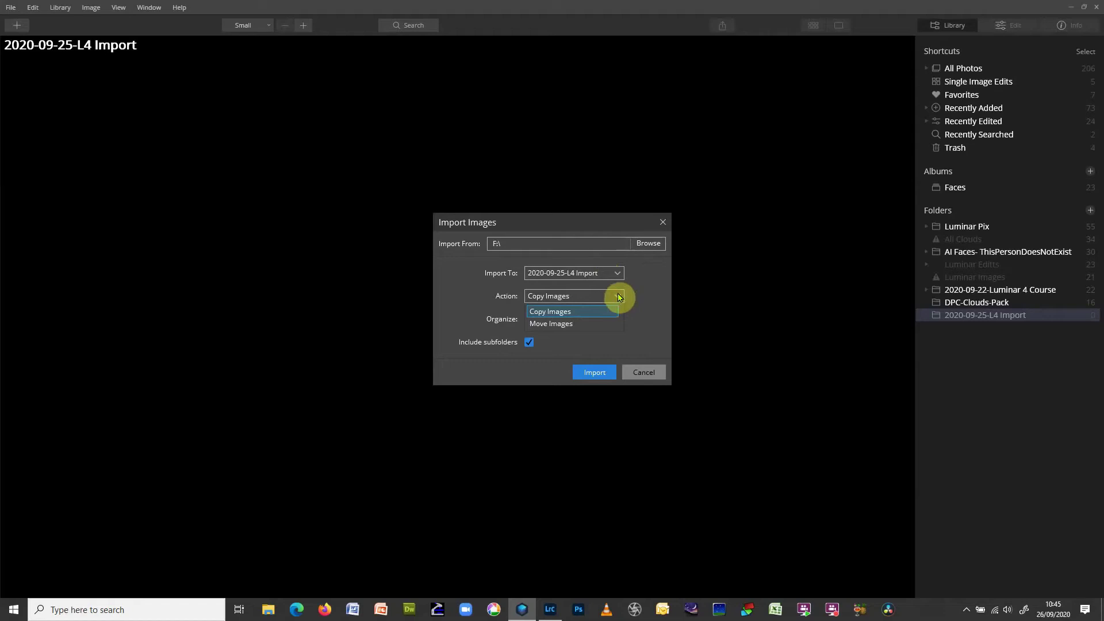
pyautogui.click(619, 297)
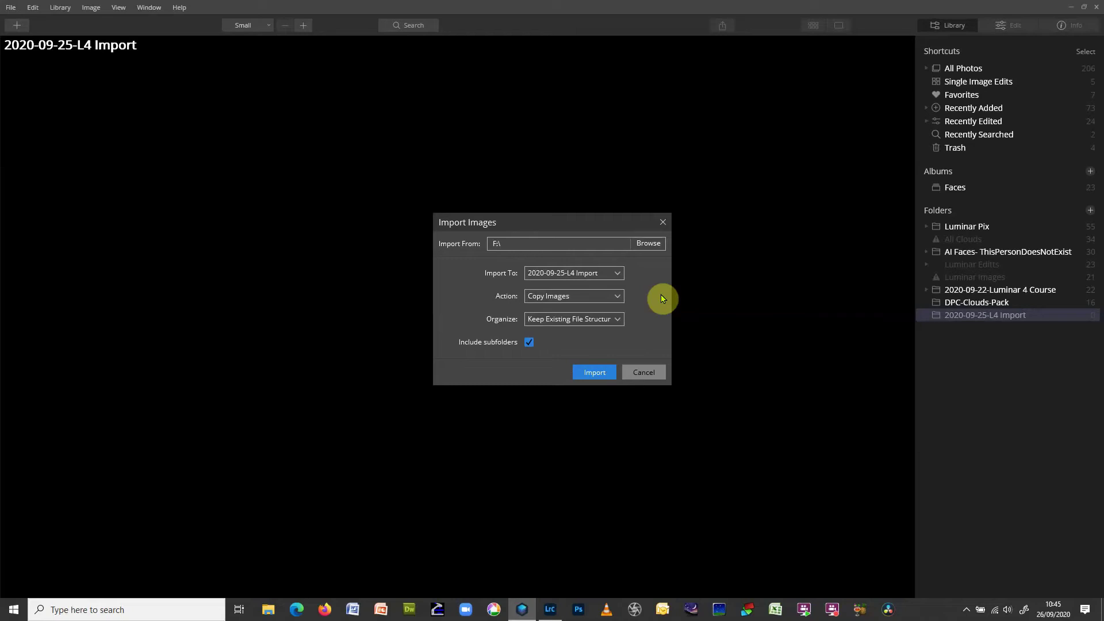
pyautogui.click(618, 320)
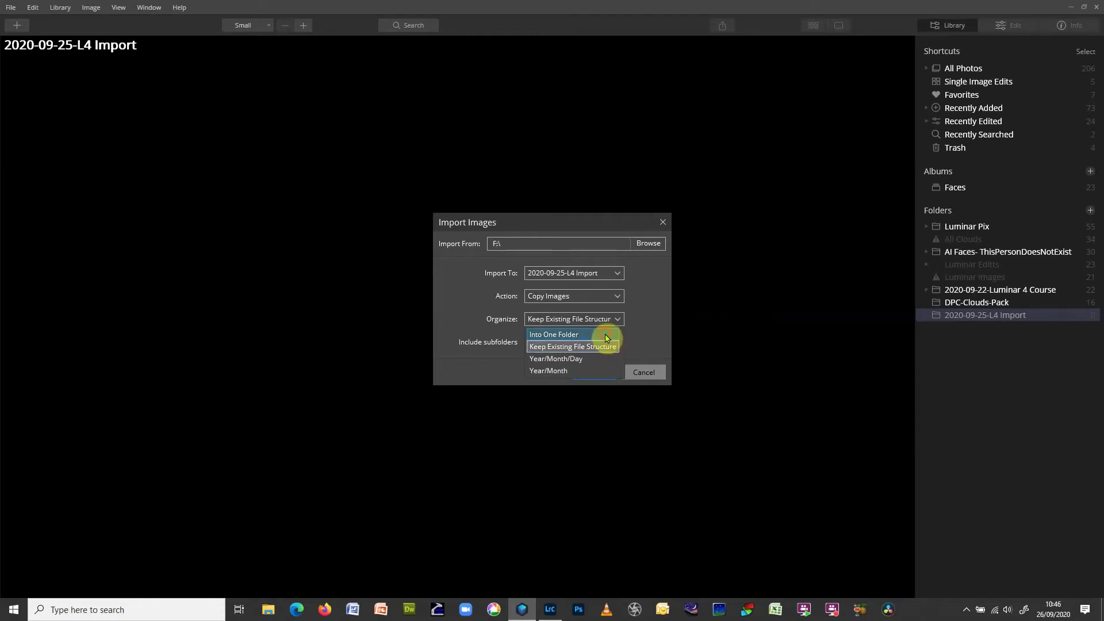
pyautogui.click(604, 335)
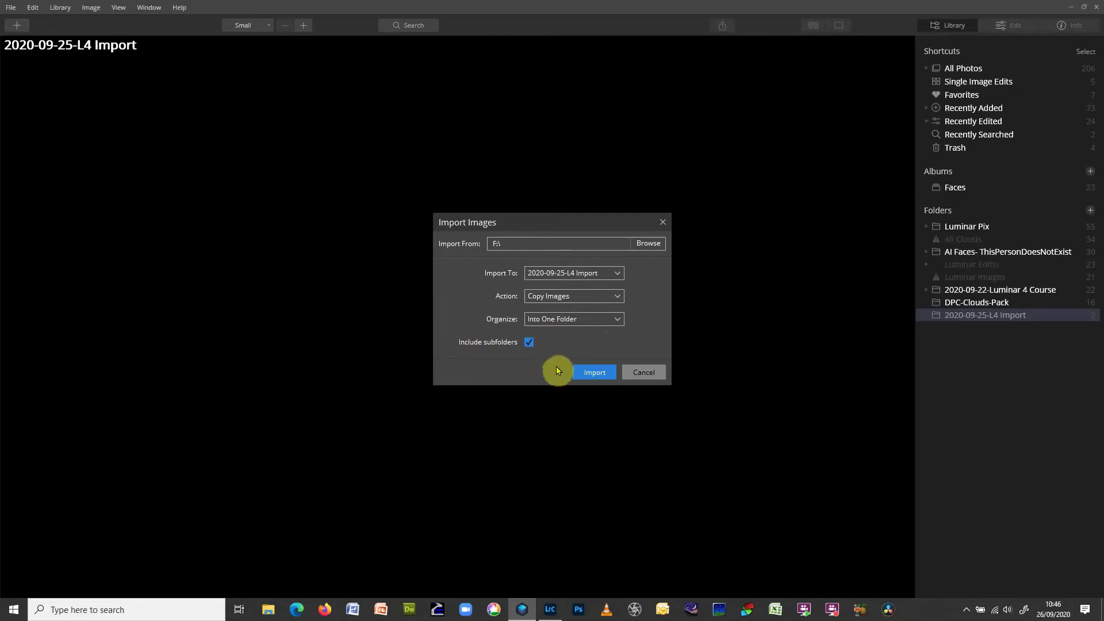
pyautogui.click(597, 380)
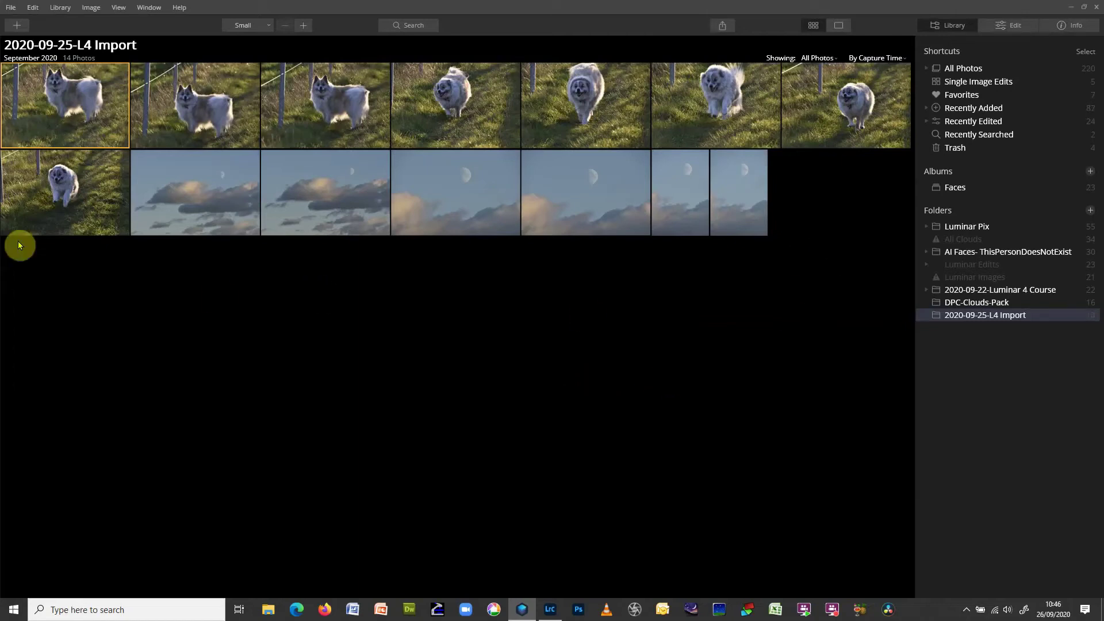
pyautogui.doubleClick(78, 108)
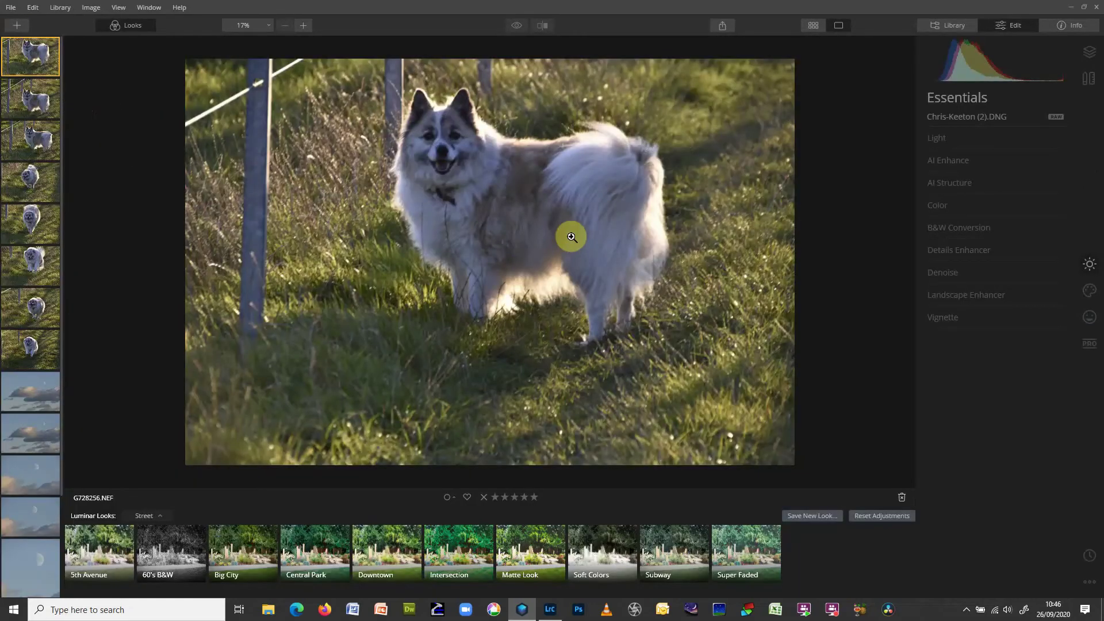
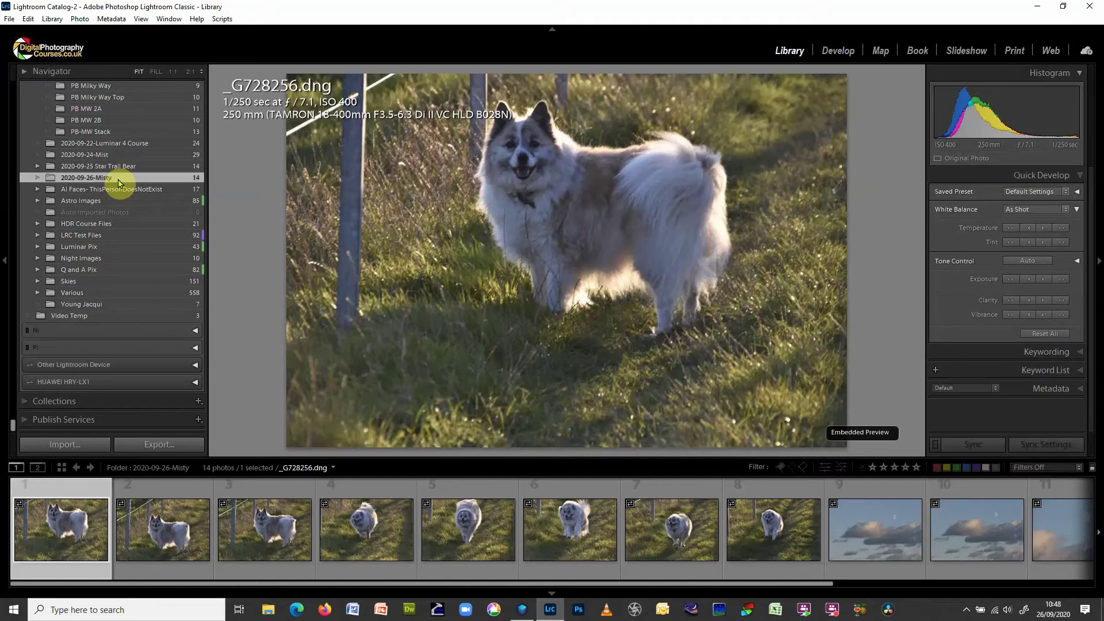
# Step: Show Lightroom's 2020-09-26-Misty folder in Explorer, copy its full folder path, and close the Explorer window
pyautogui.rightClick(119, 183)
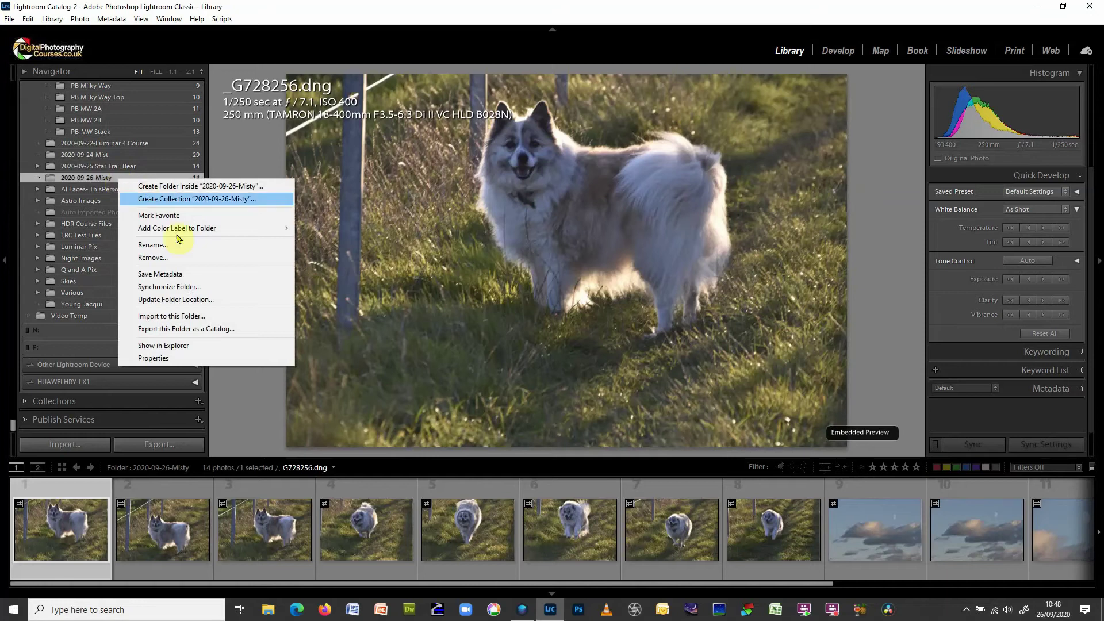
pyautogui.click(185, 350)
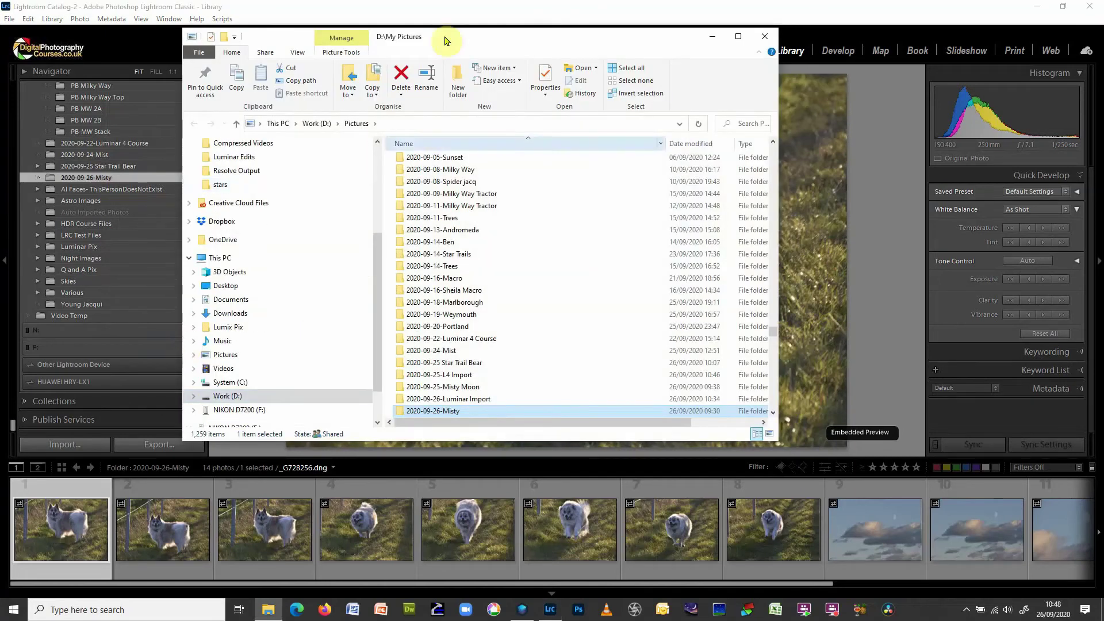
pyautogui.doubleClick(404, 411)
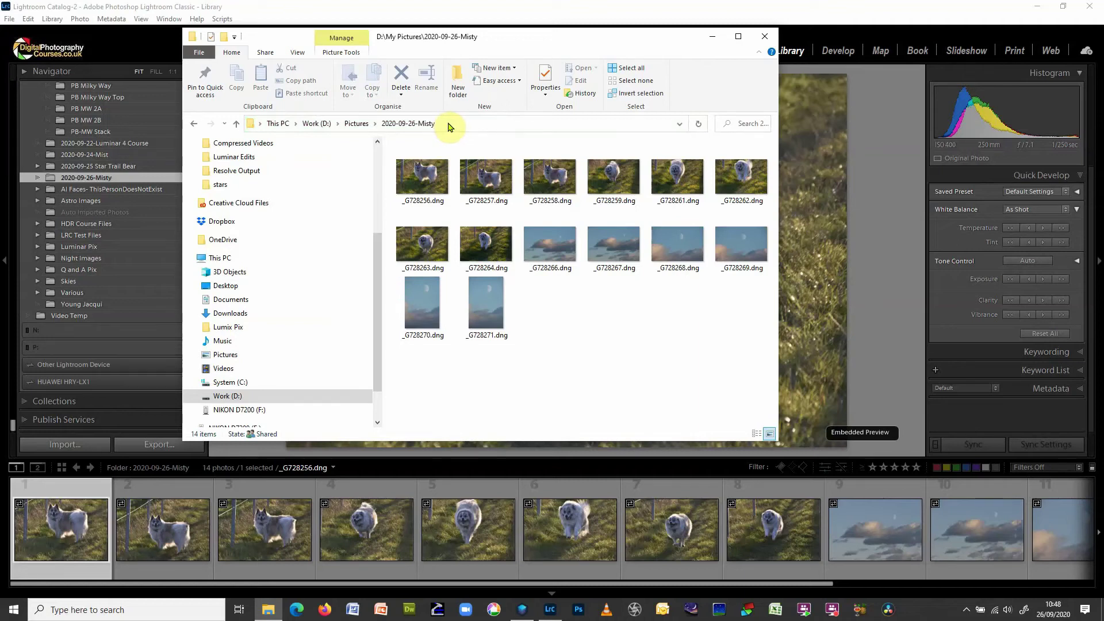
pyautogui.click(448, 124)
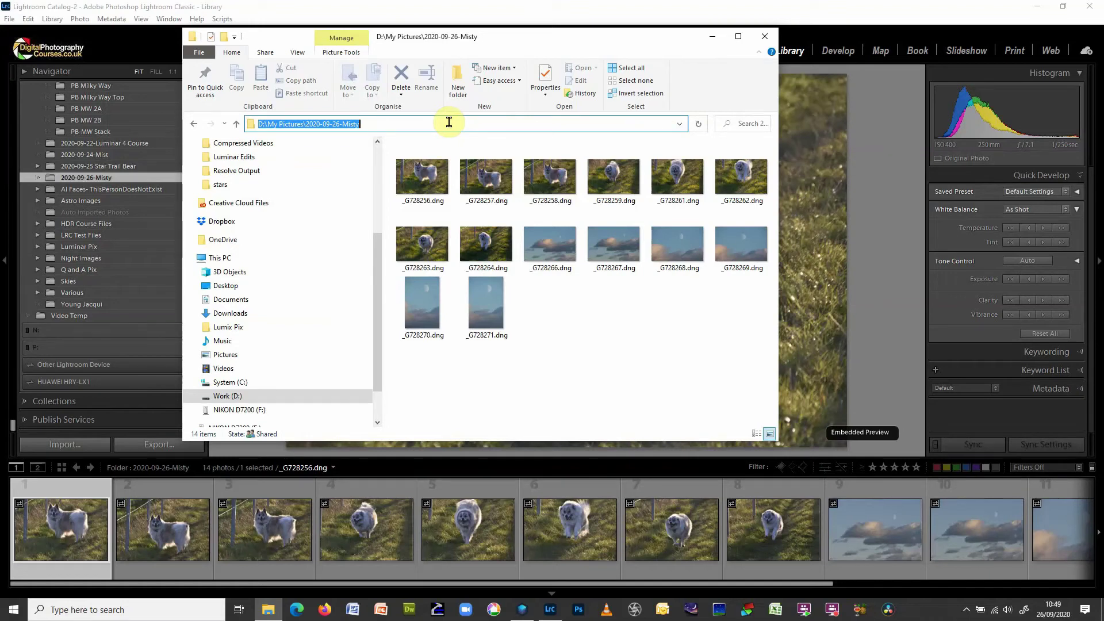
pyautogui.rightClick(448, 123)
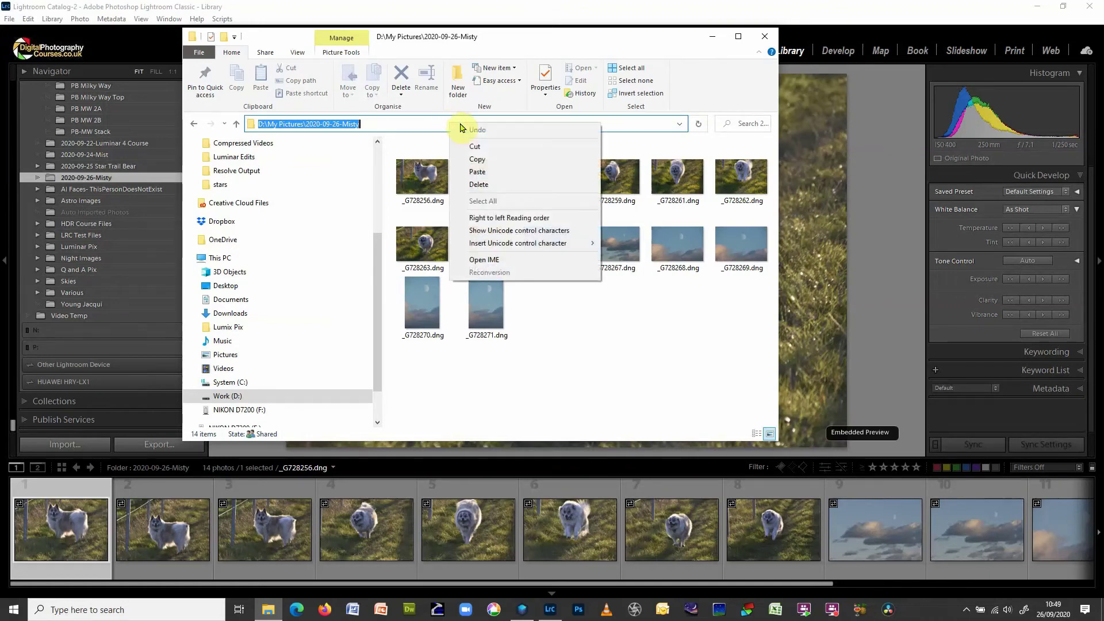
pyautogui.click(487, 159)
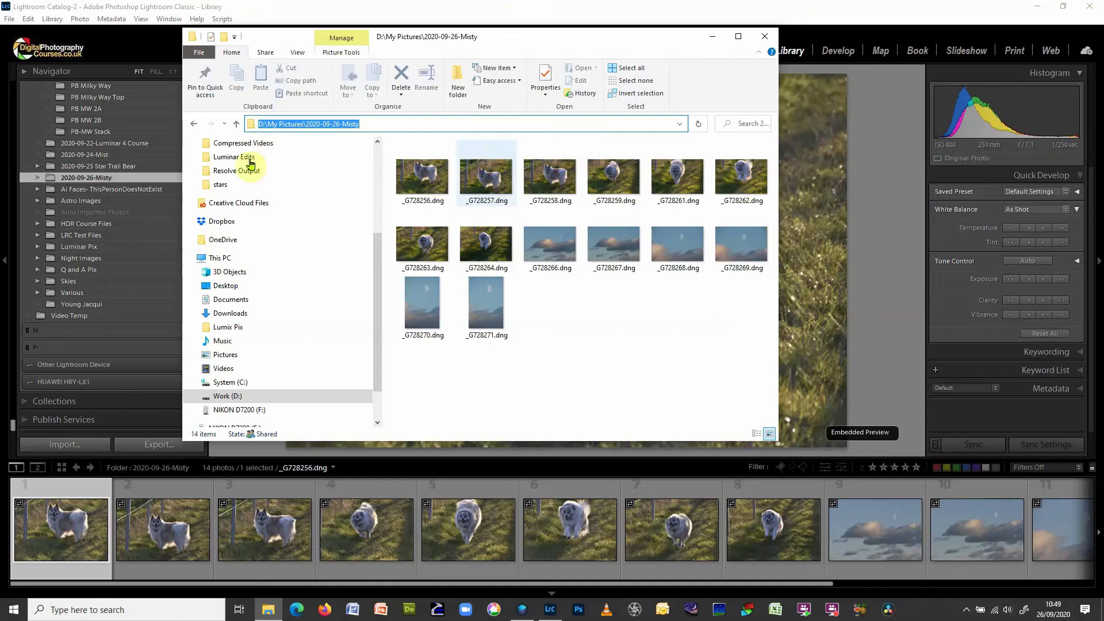
pyautogui.click(764, 36)
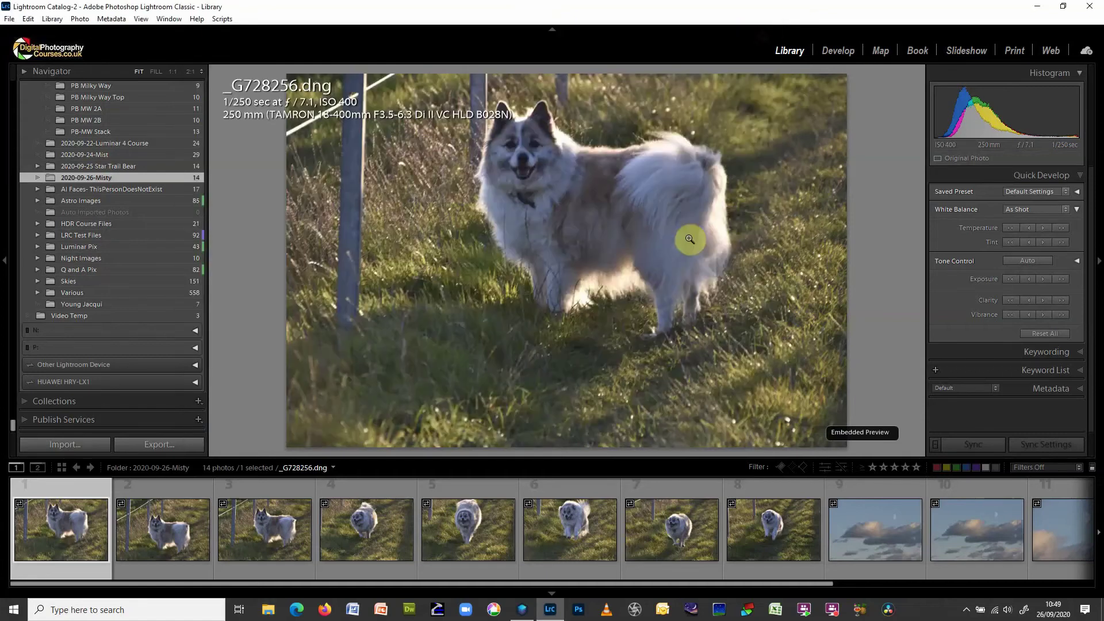
# Step: Switch to Luminar 4 and add the folder at the pasted path D:\My Pictures\2020-09-26-Misty to the library
pyautogui.click(522, 609)
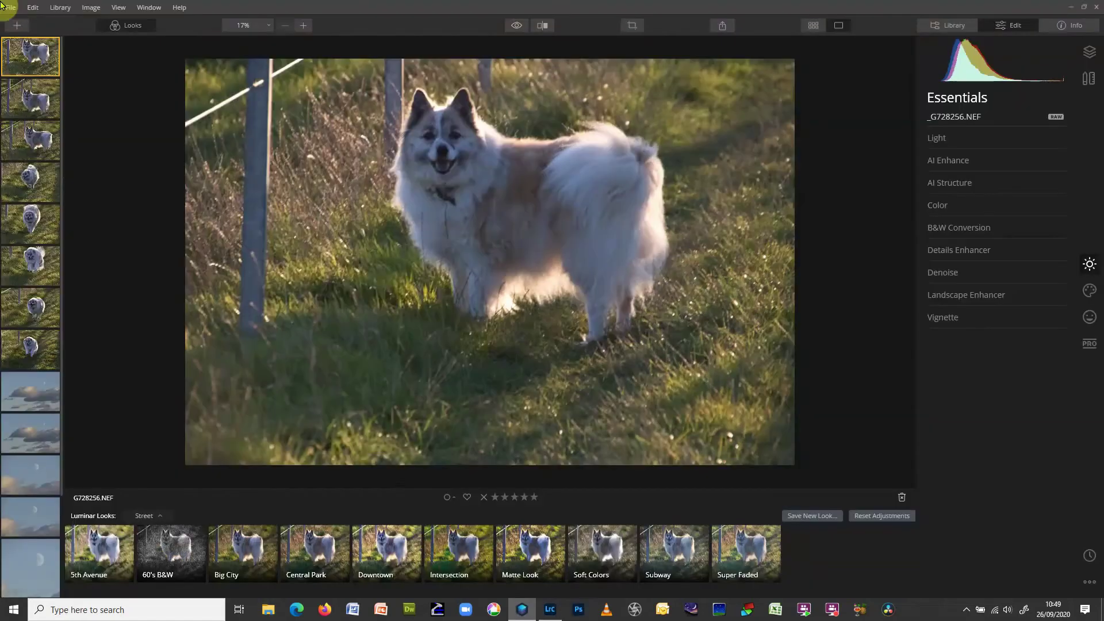
pyautogui.click(17, 24)
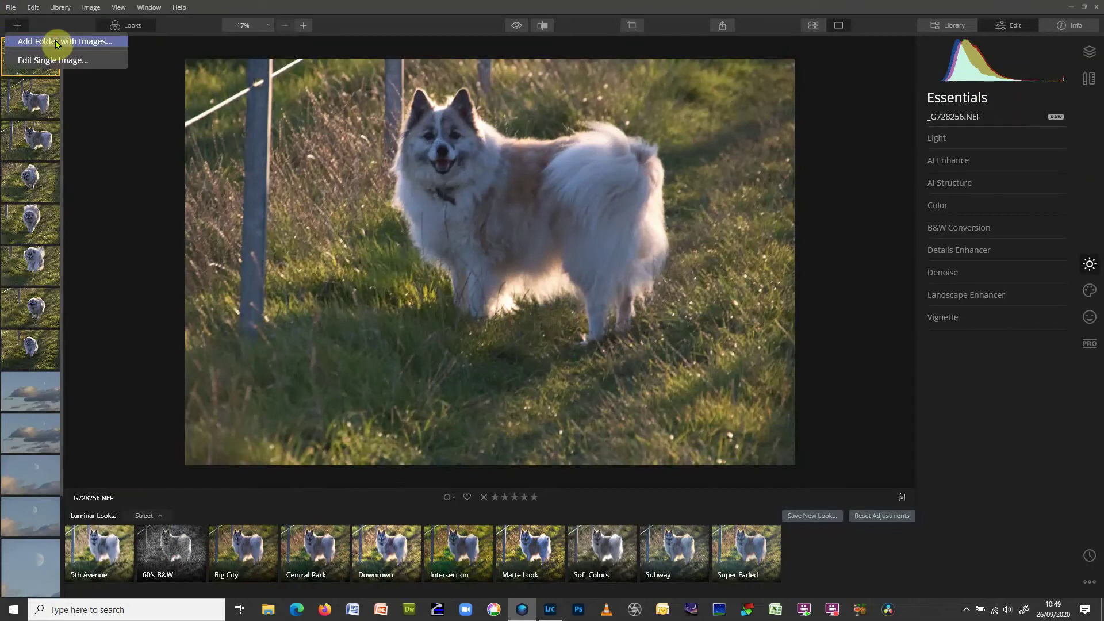
pyautogui.click(57, 45)
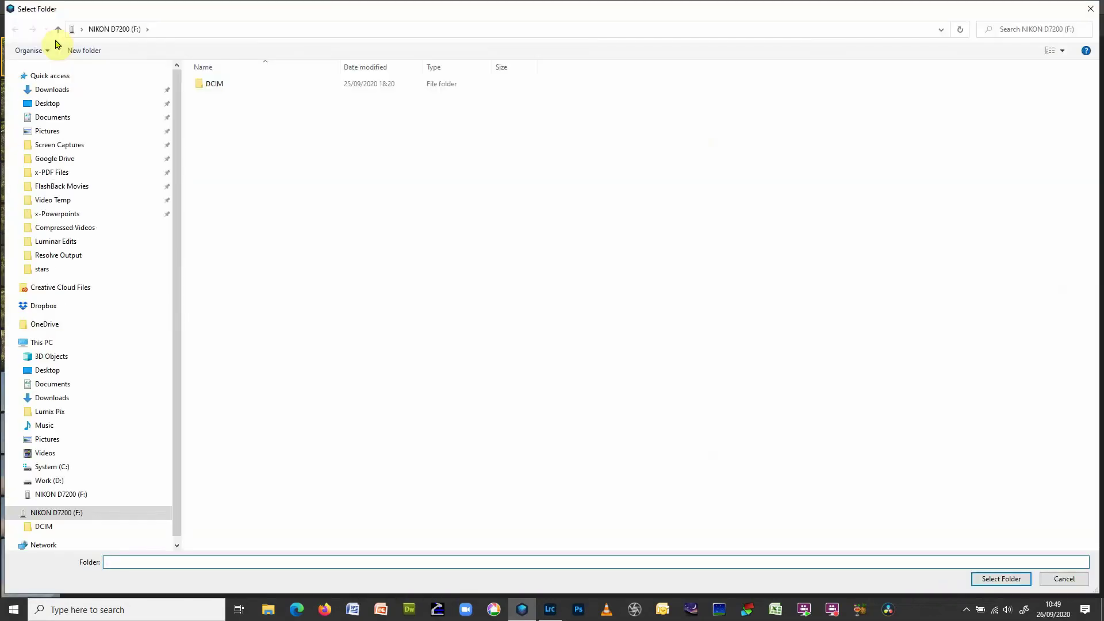
pyautogui.click(186, 30)
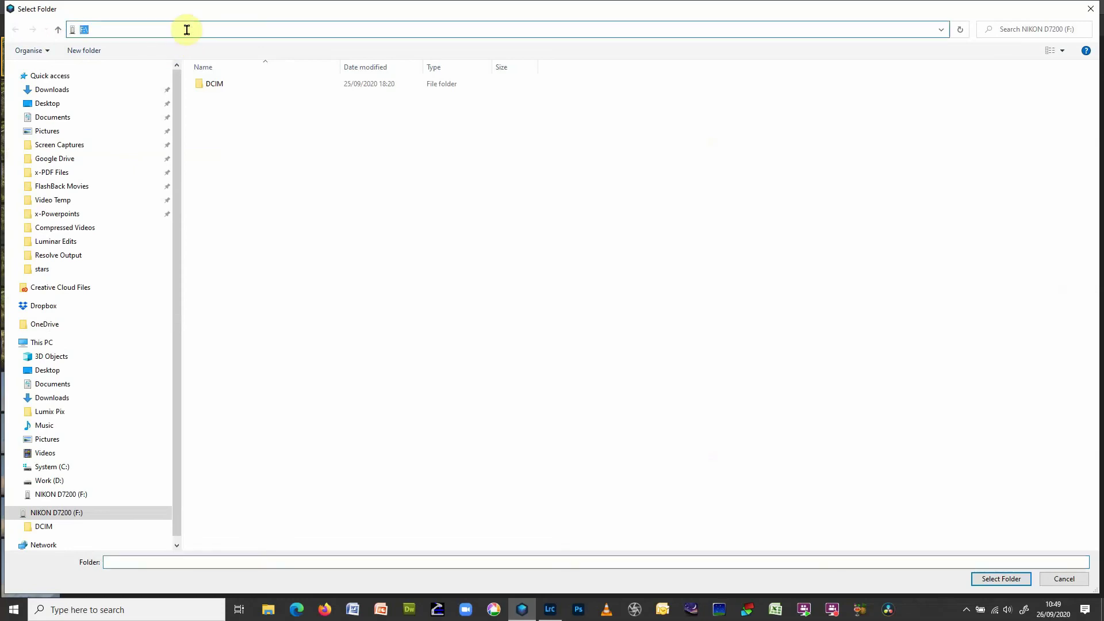
pyautogui.rightClick(187, 31)
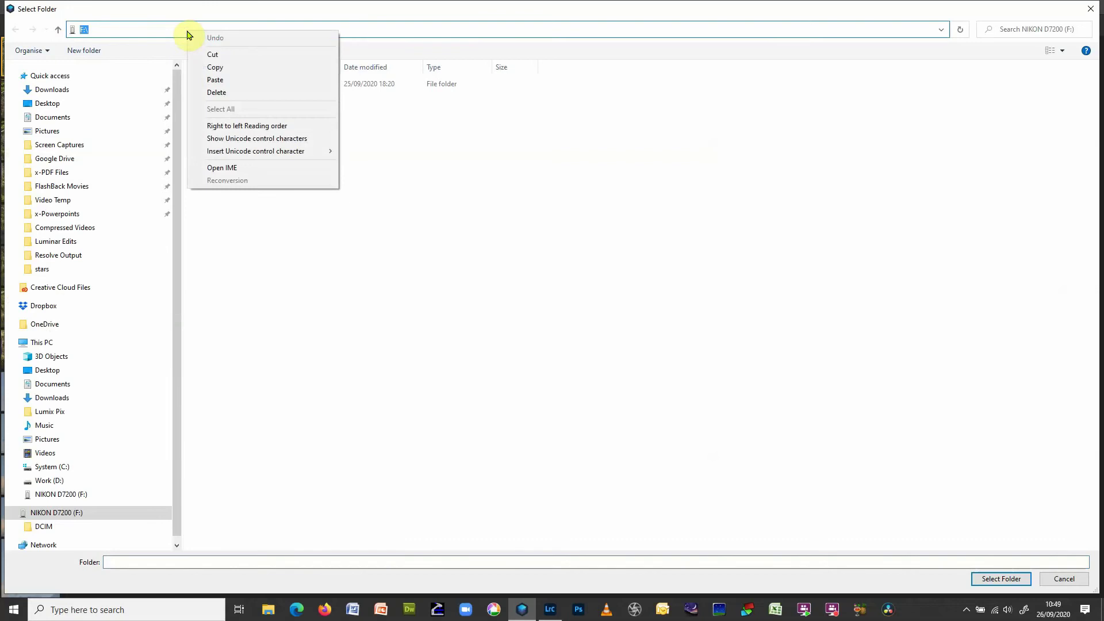
pyautogui.click(207, 80)
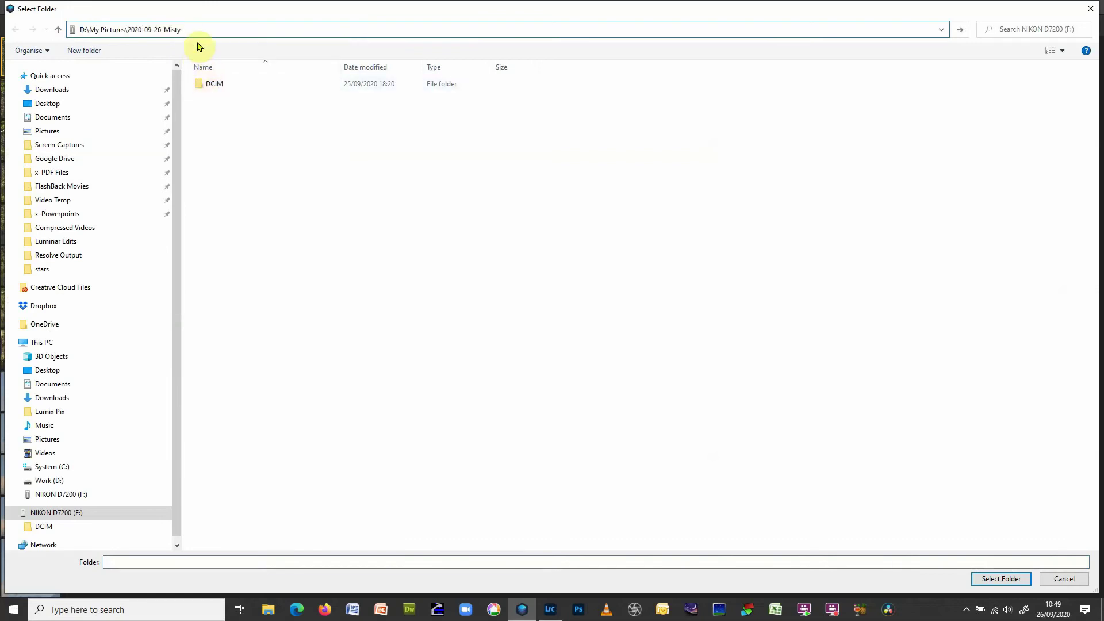
pyautogui.press('Return')
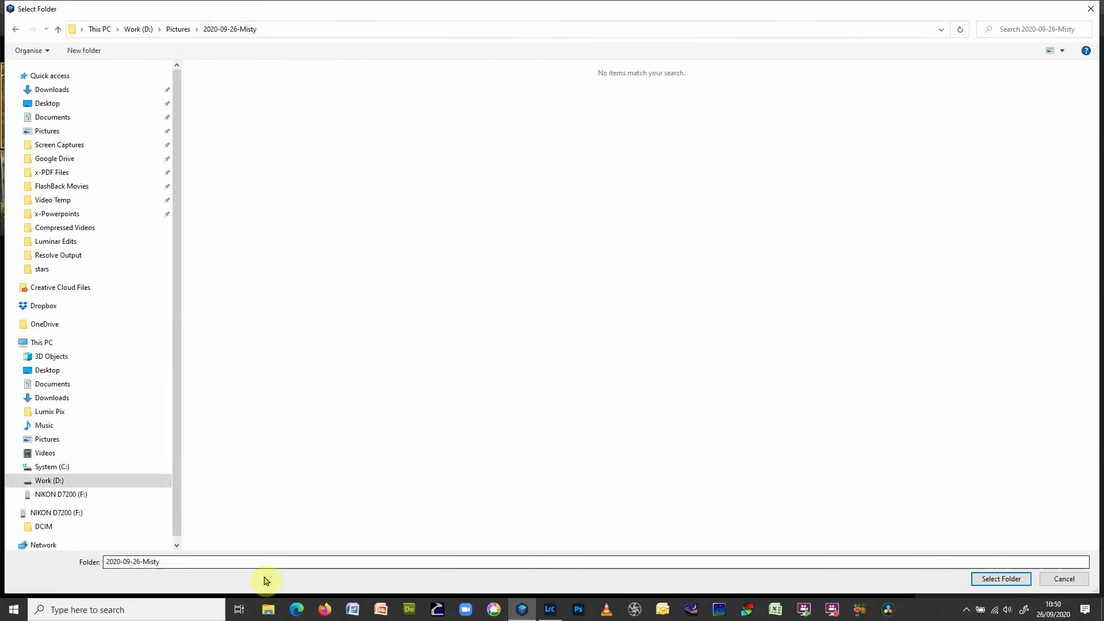
pyautogui.click(1000, 582)
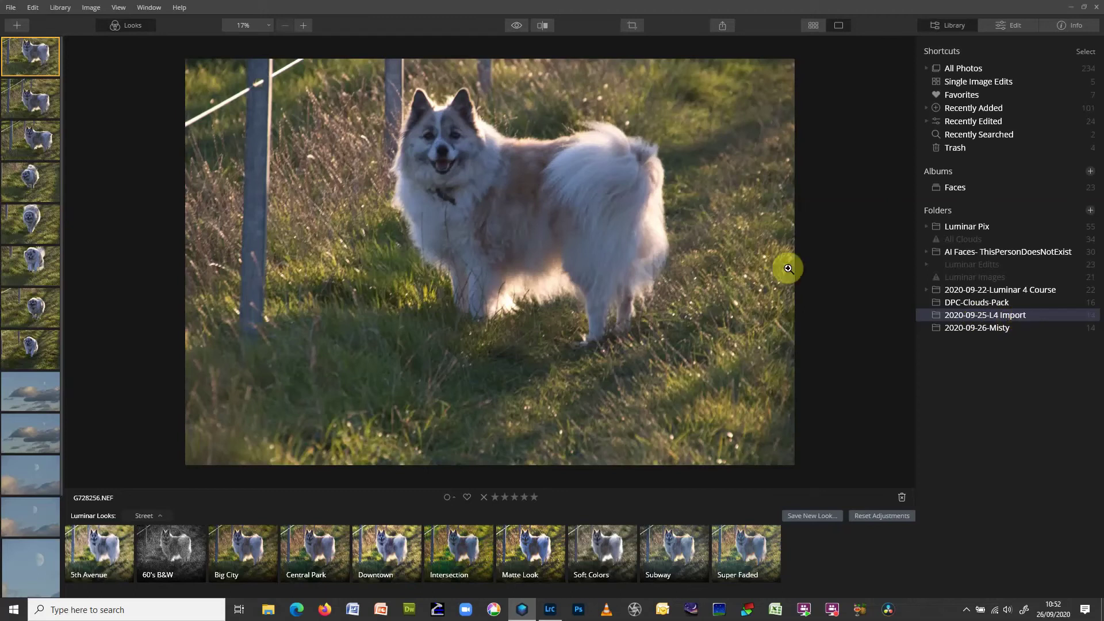
# Step: Compare the file information of the first dog photo in the 2020-09-25-L4 Import and 2020-09-26-Misty folders
pyautogui.click(1071, 26)
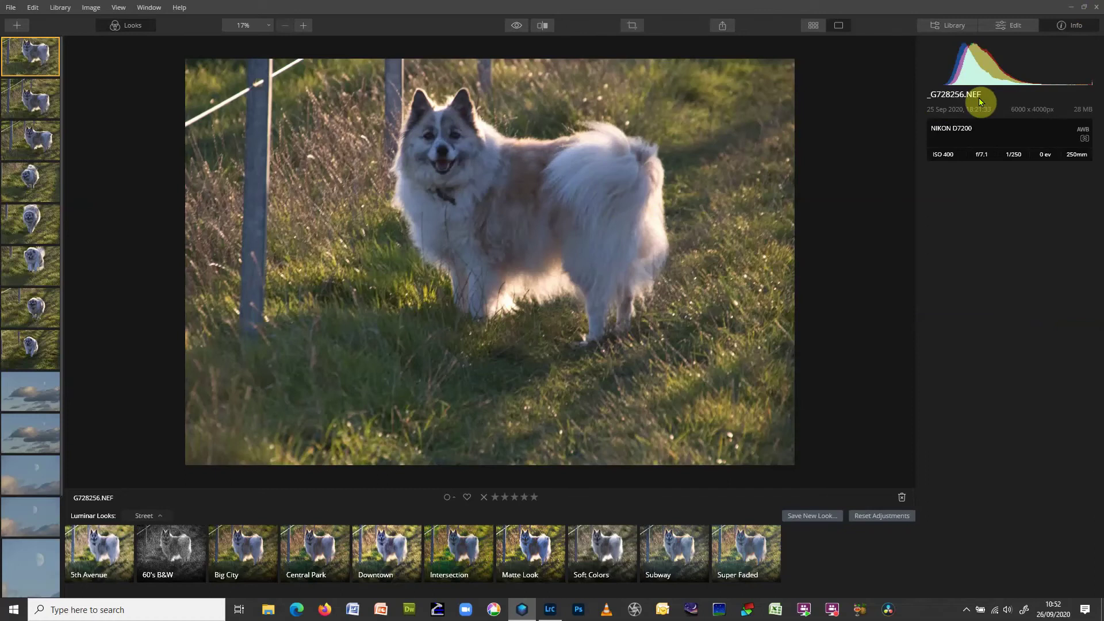
pyautogui.click(948, 25)
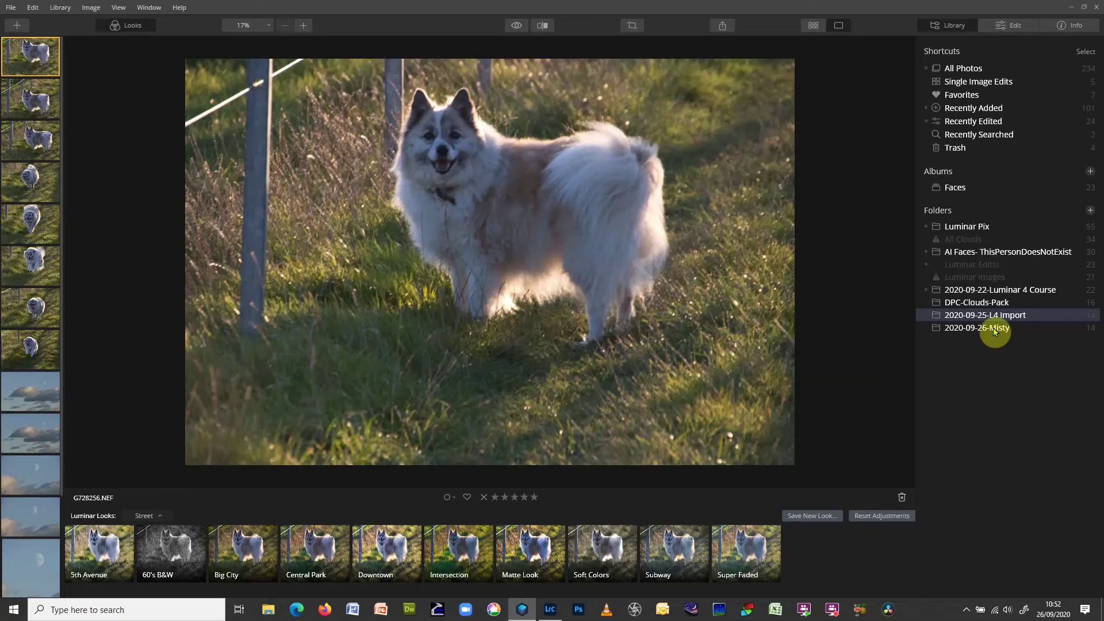
pyautogui.click(994, 331)
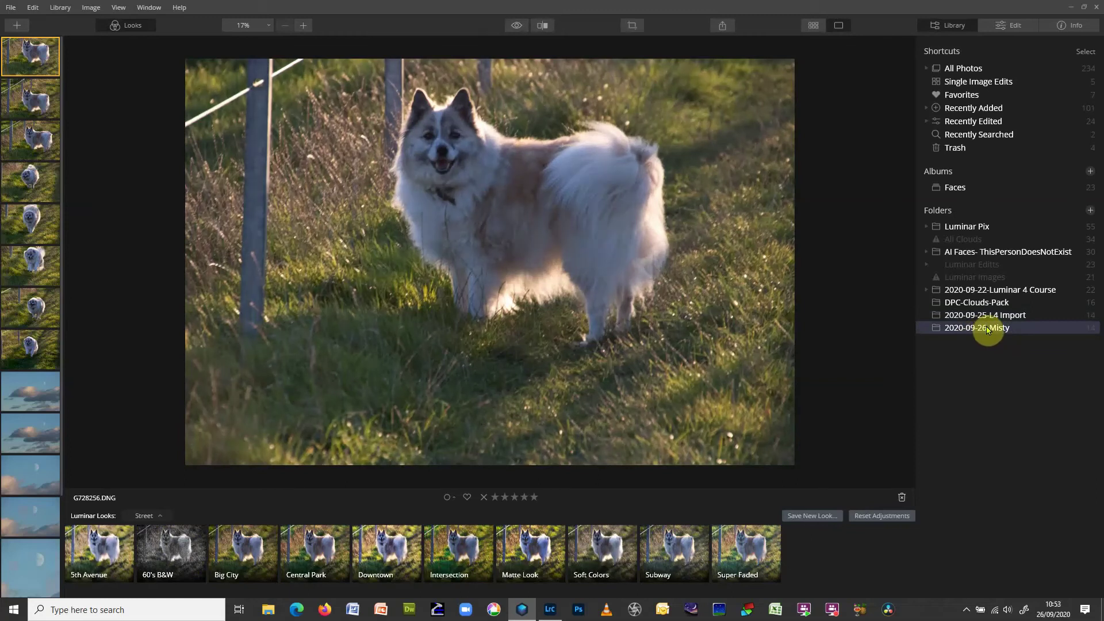
pyautogui.click(1077, 26)
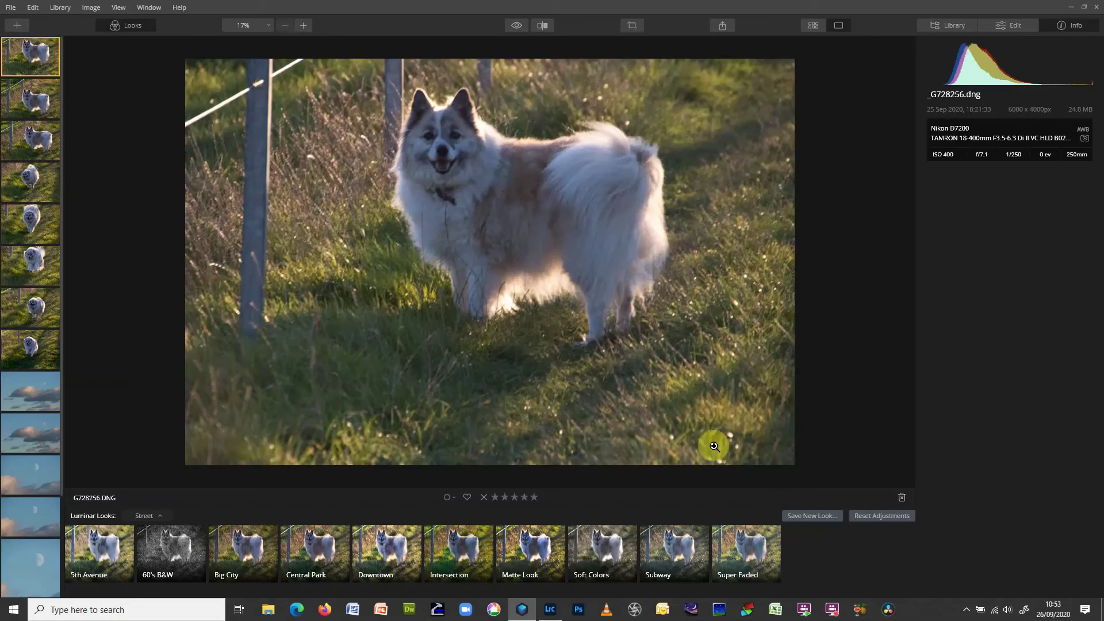
# Step: Switch to Lightroom Classic, select the running dog photo _G728264.dng, and check it at 1:1 before fitting it to the view
pyautogui.click(551, 610)
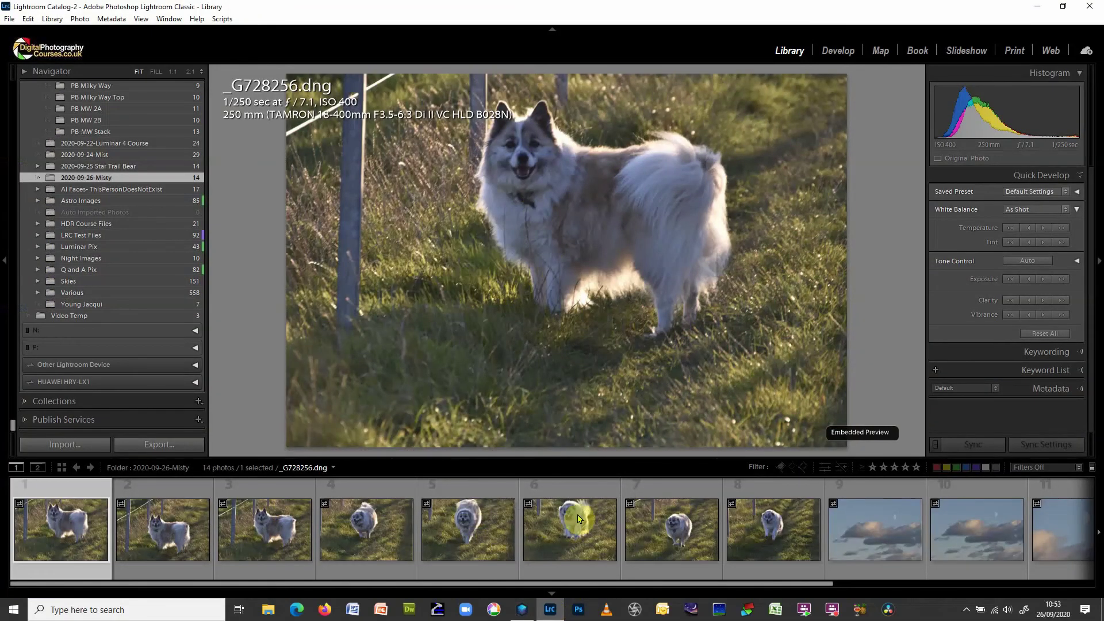
pyautogui.click(731, 495)
pyautogui.click(561, 218)
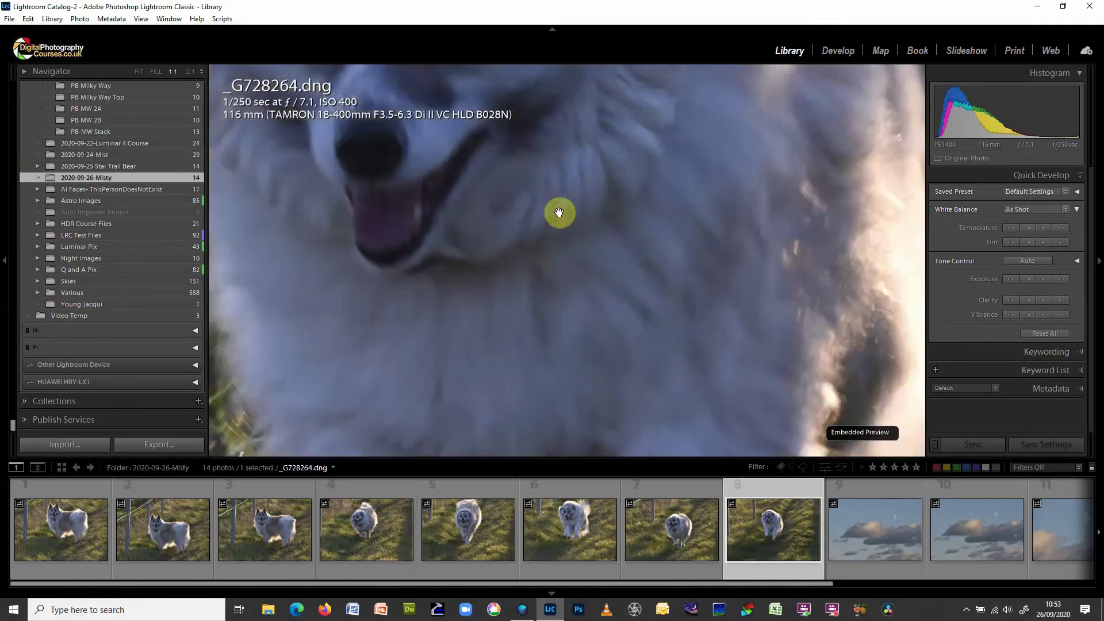
pyautogui.click(475, 203)
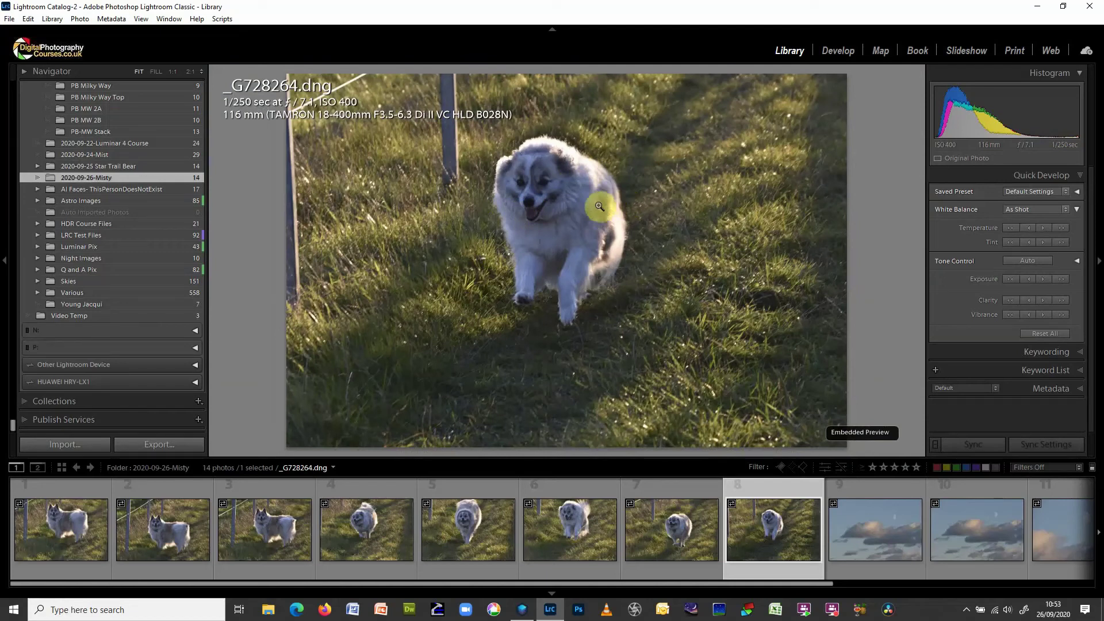
# Step: Send the running dog photo to Luminar 4.exe as a copy with Lightroom adjustments and maximize the editor window
pyautogui.rightClick(562, 215)
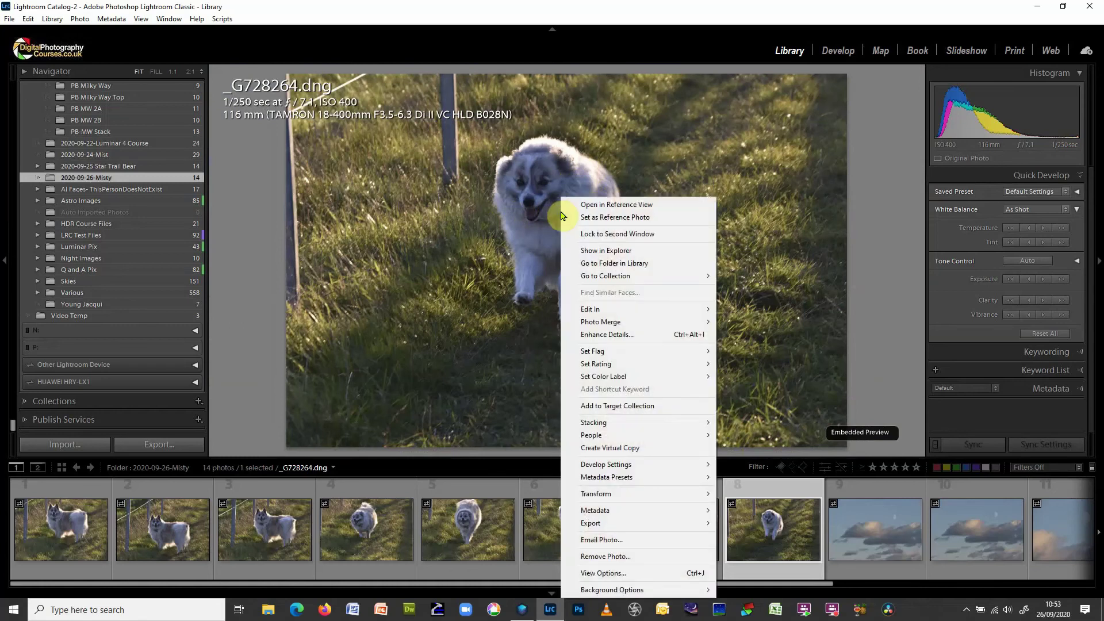
pyautogui.moveTo(621, 310)
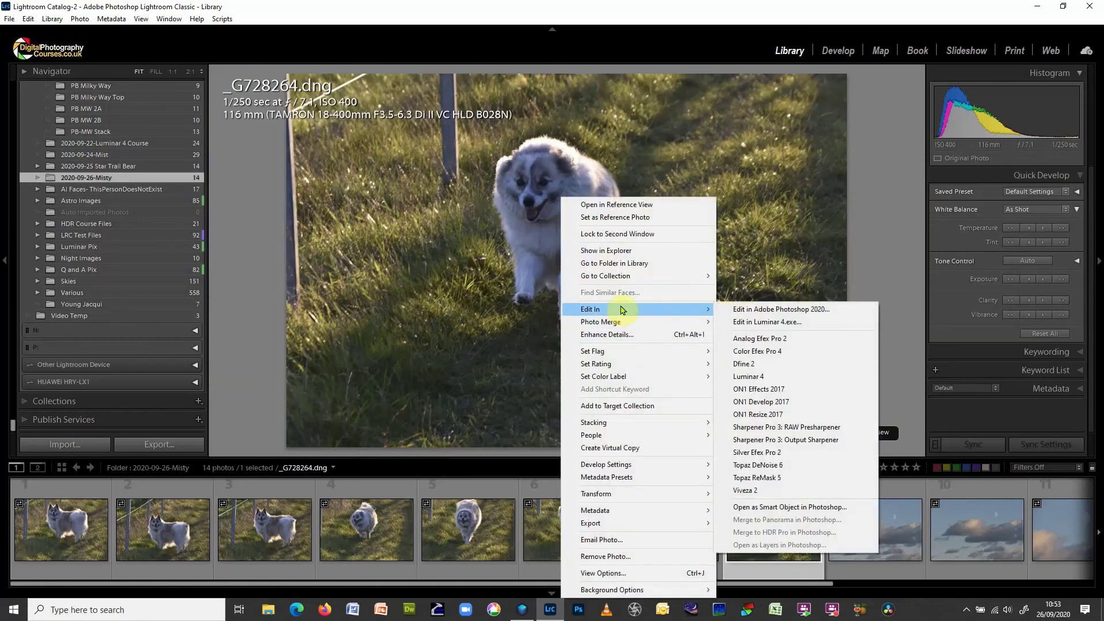
pyautogui.click(791, 325)
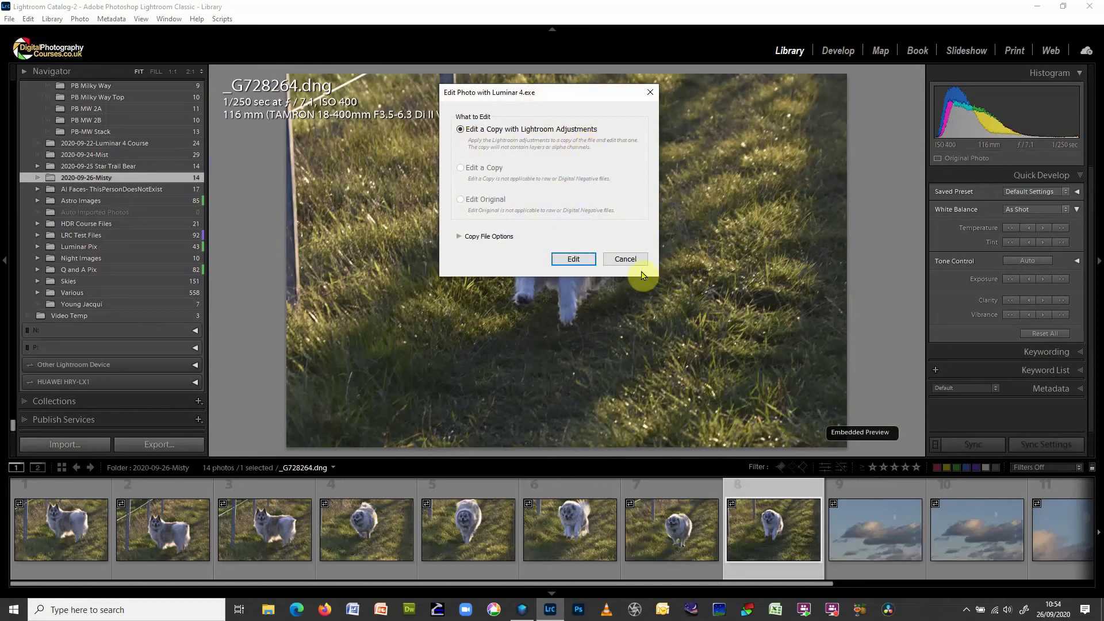
pyautogui.click(573, 260)
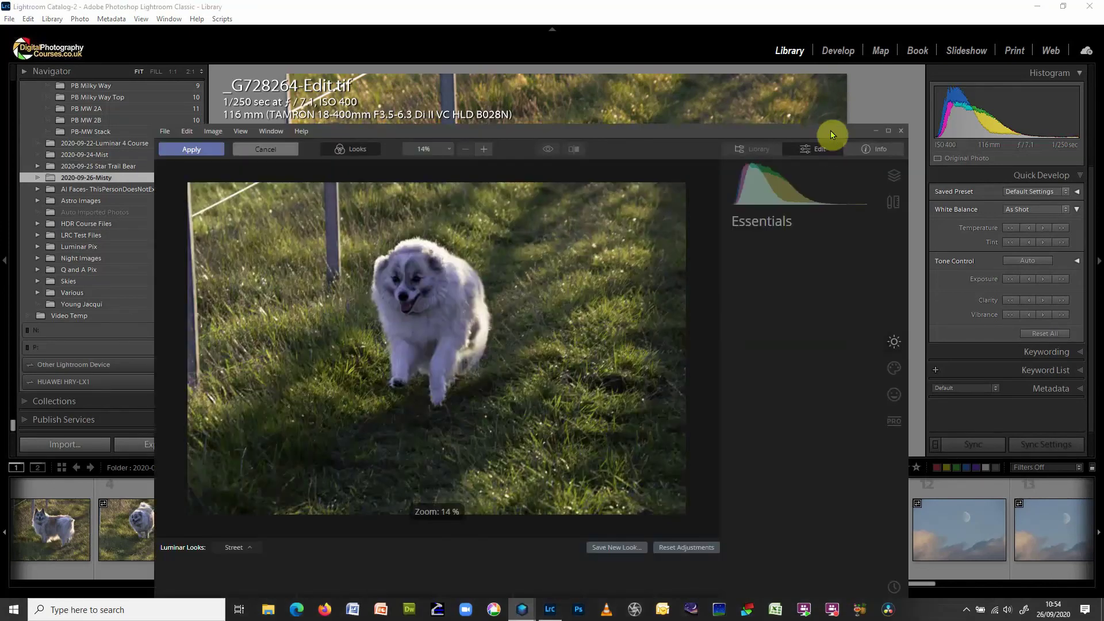
pyautogui.click(889, 131)
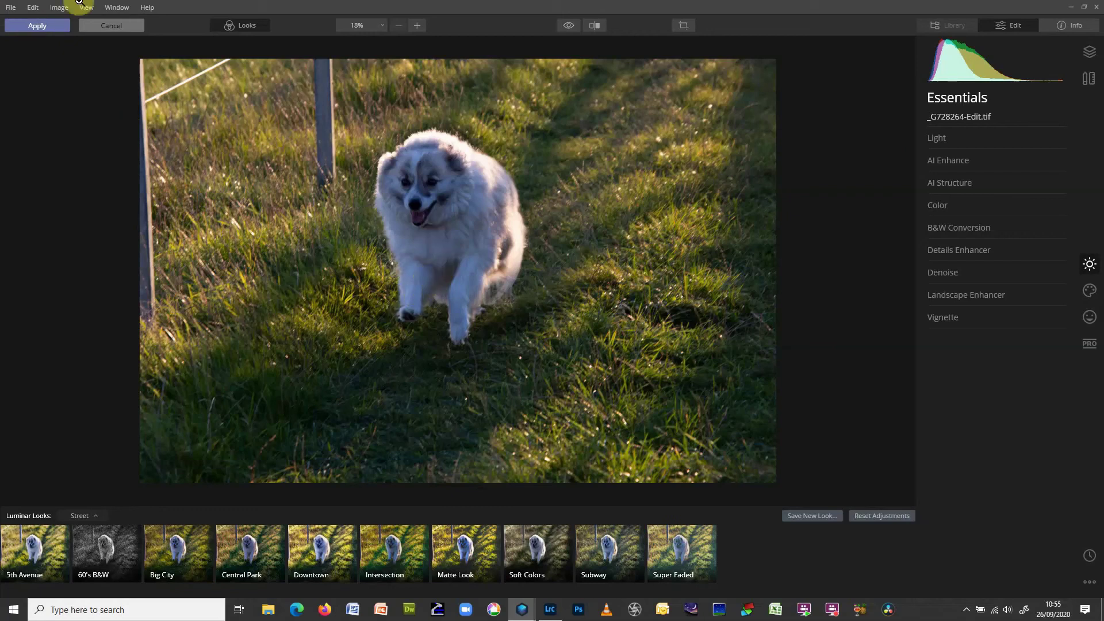
# Step: Set the AI Accent of the running dog photo to 100 and open the Color adjustments
pyautogui.click(949, 160)
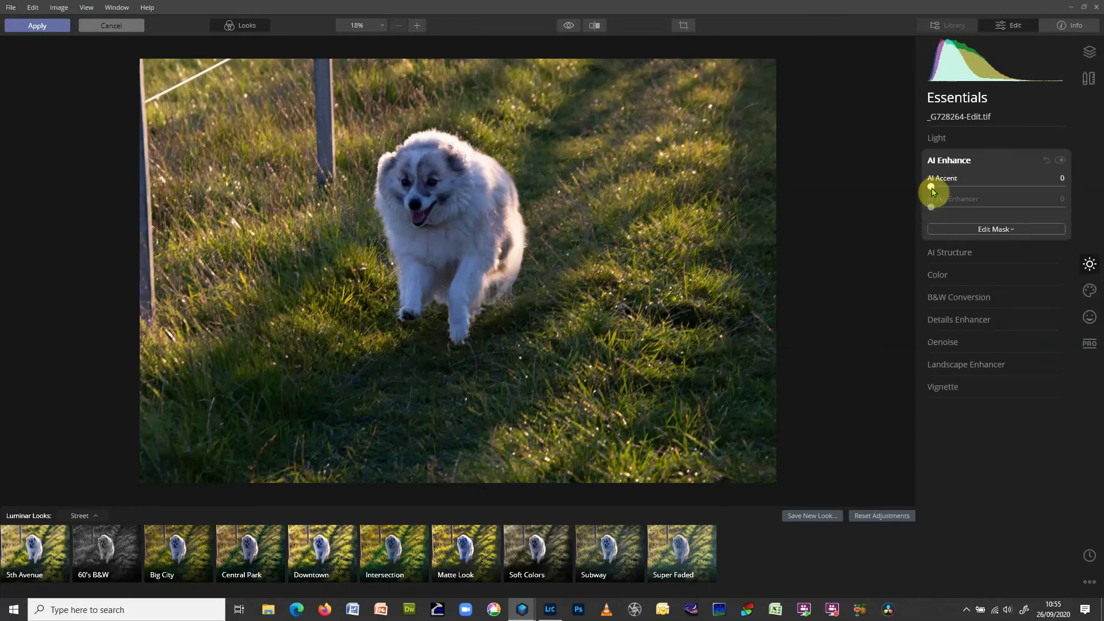
pyautogui.moveTo(932, 188); pyautogui.dragTo(1059, 192)
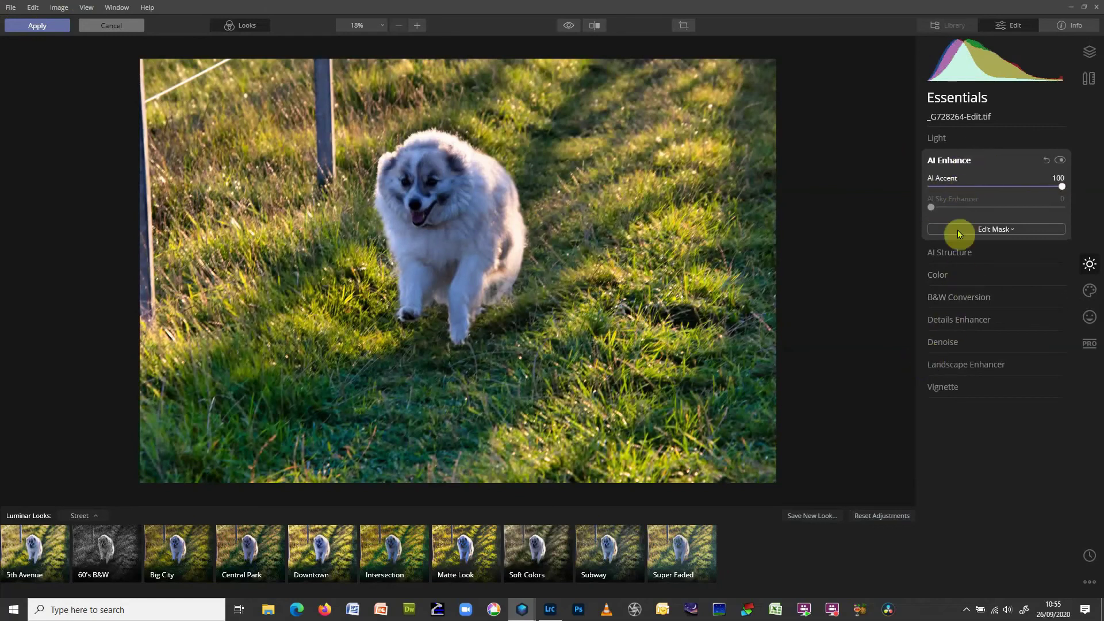
pyautogui.click(956, 275)
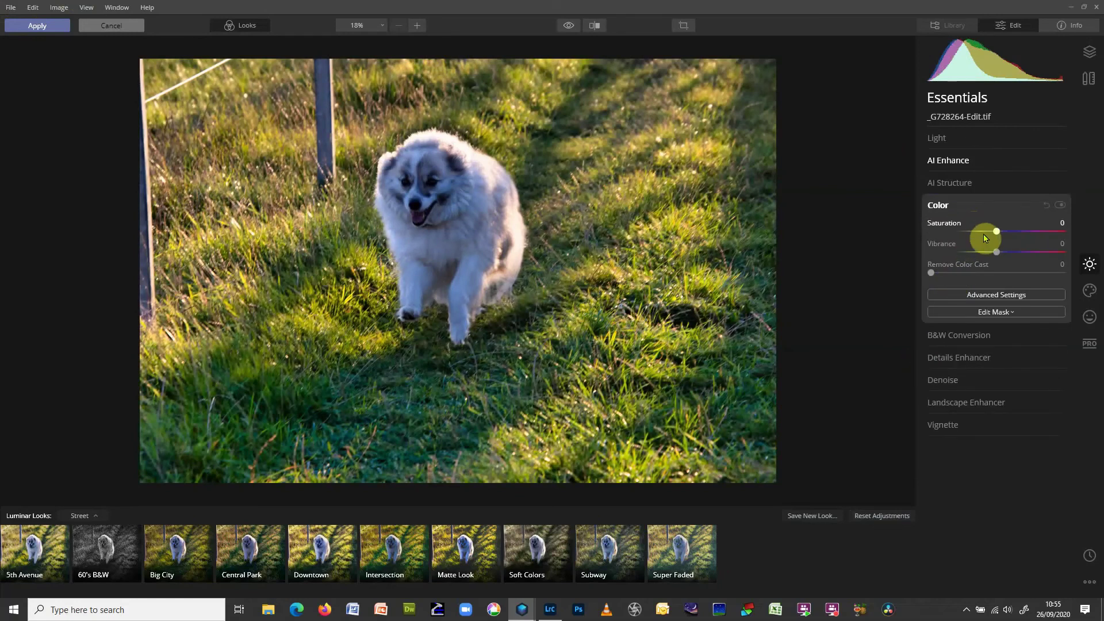
# Step: In the Light adjustments, set Shadows to 81 and raise Exposure to about 1
pyautogui.click(954, 145)
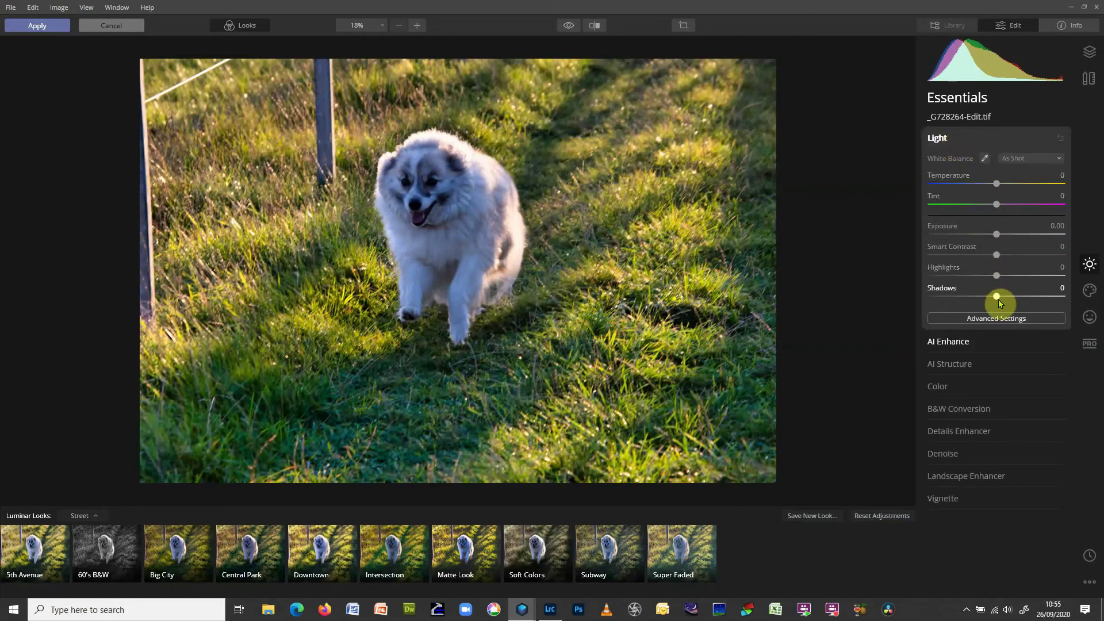
pyautogui.moveTo(996, 297); pyautogui.dragTo(1049, 297)
pyautogui.moveTo(996, 234); pyautogui.dragTo(1012, 234)
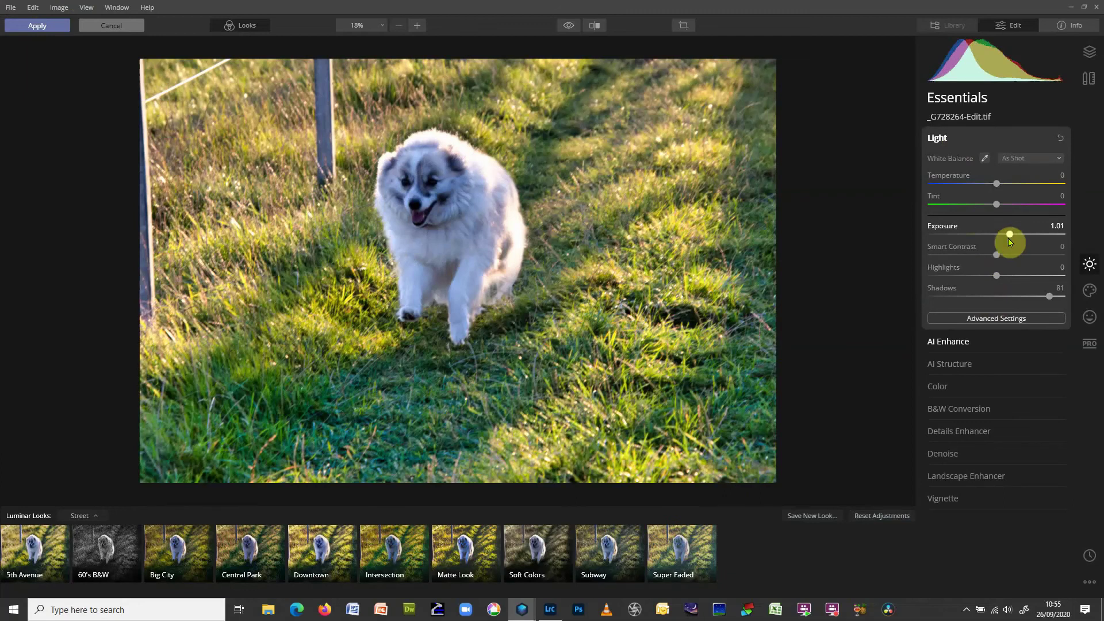
# Step: Set the AI Structure amount of the running dog photo to 28
pyautogui.click(966, 366)
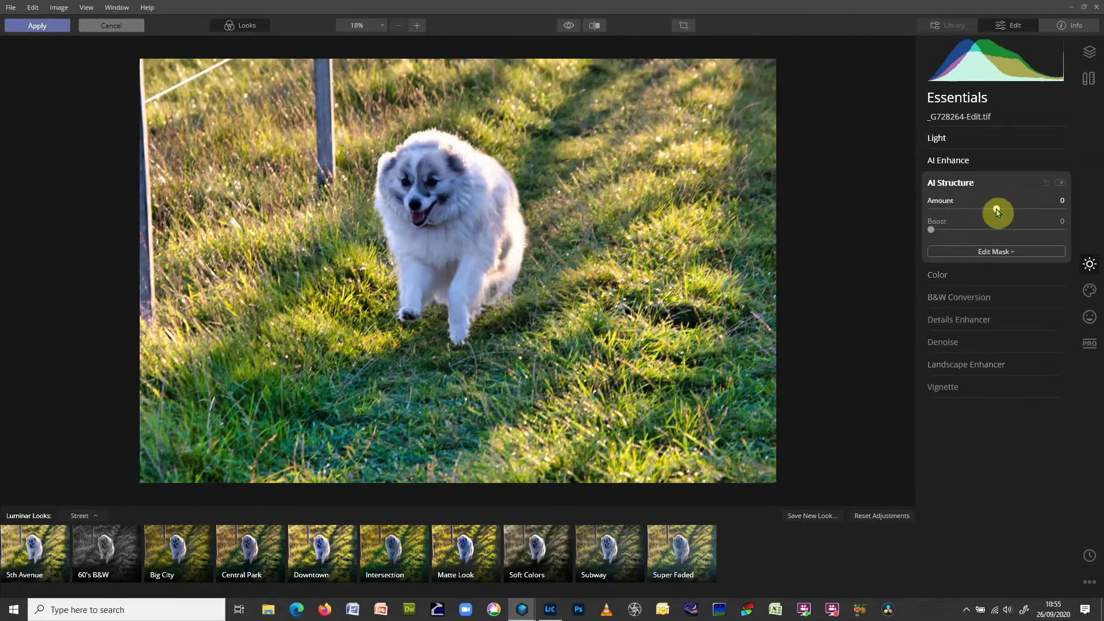
pyautogui.moveTo(997, 212); pyautogui.dragTo(1014, 209)
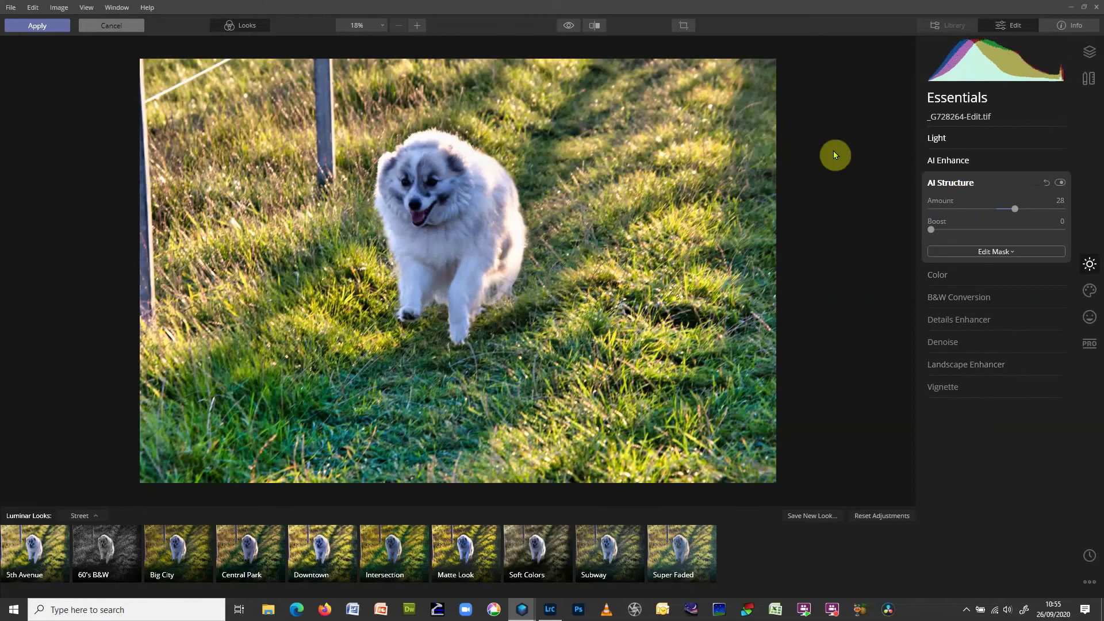
# Step: Crop the running dog photo to a Transposed upright frame slightly tighter around the dog, and apply the edits back to Lightroom
pyautogui.click(1088, 79)
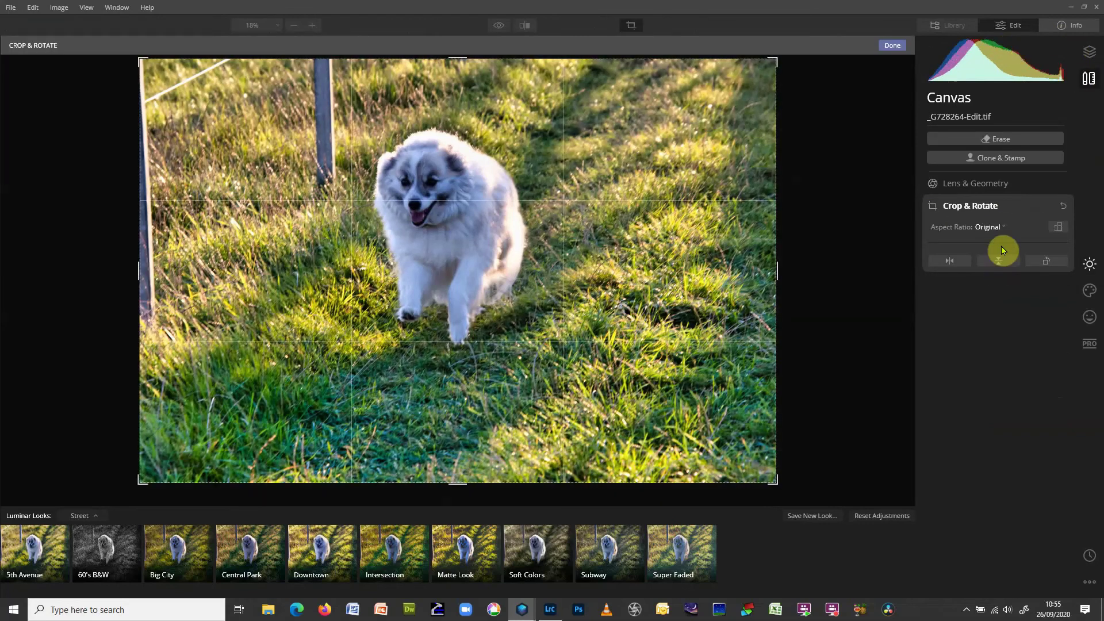
pyautogui.click(1058, 226)
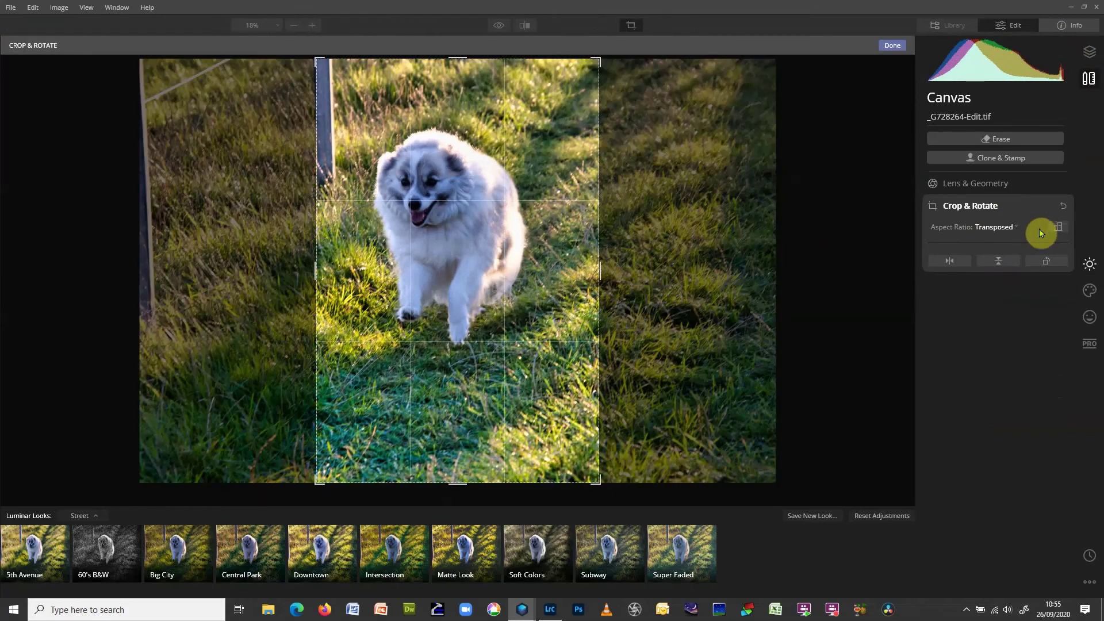
pyautogui.moveTo(518, 260); pyautogui.dragTo(544, 261)
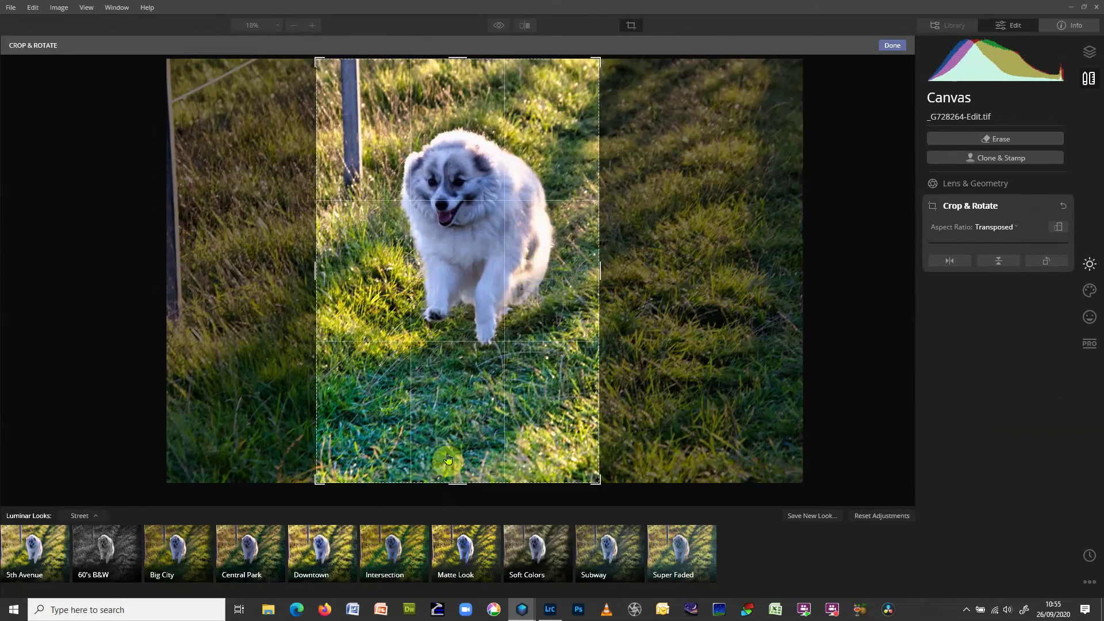
pyautogui.moveTo(451, 485); pyautogui.dragTo(459, 483)
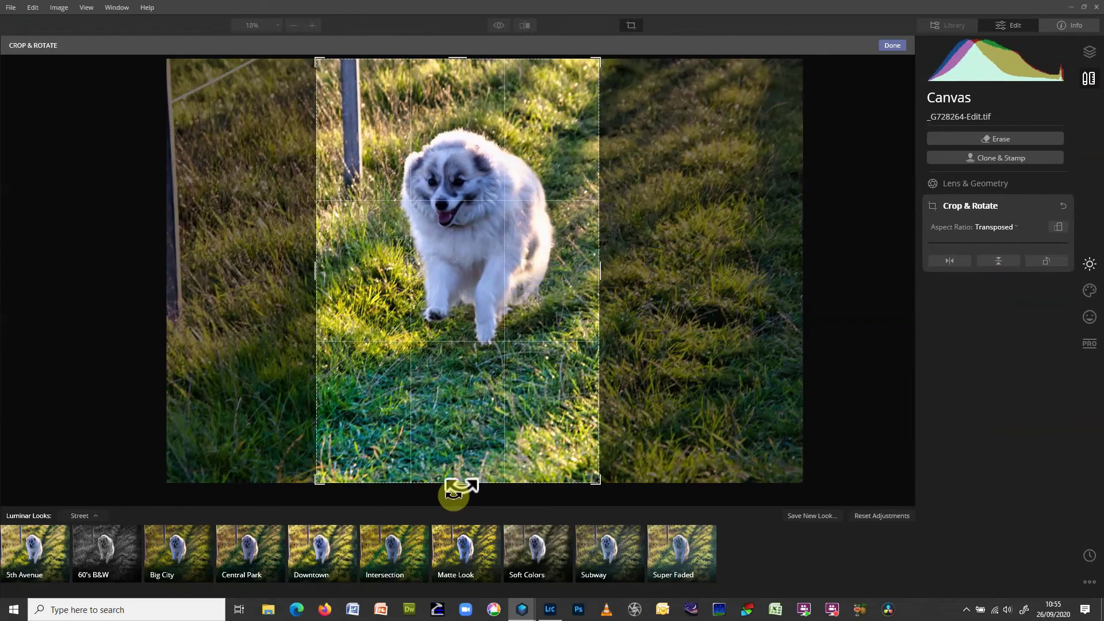
pyautogui.moveTo(590, 473); pyautogui.dragTo(577, 457)
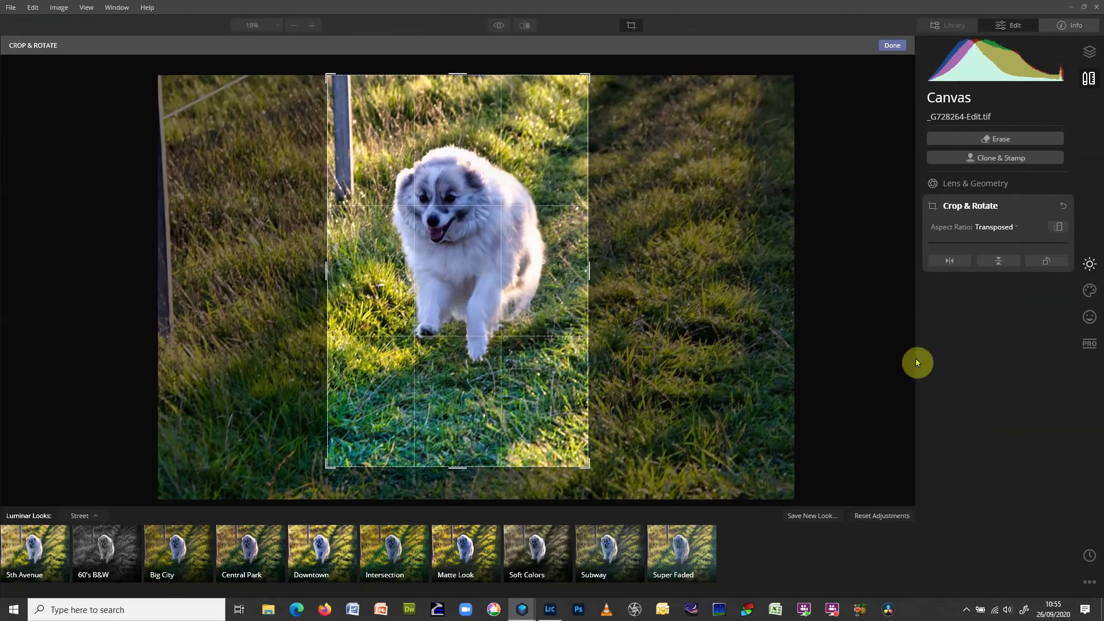
pyautogui.click(899, 46)
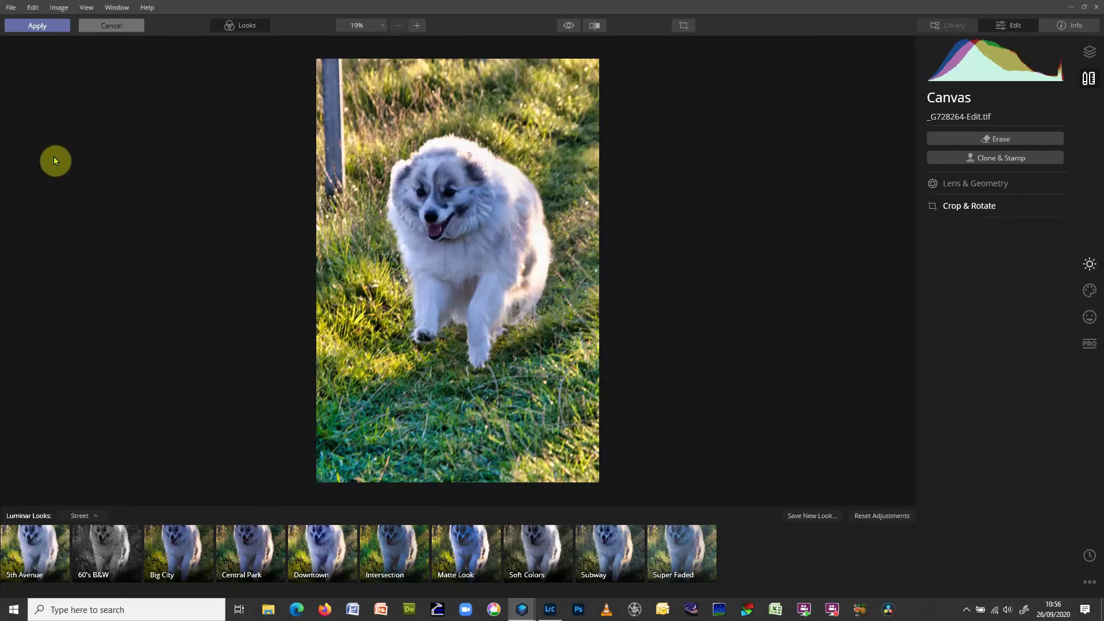
pyautogui.click(35, 27)
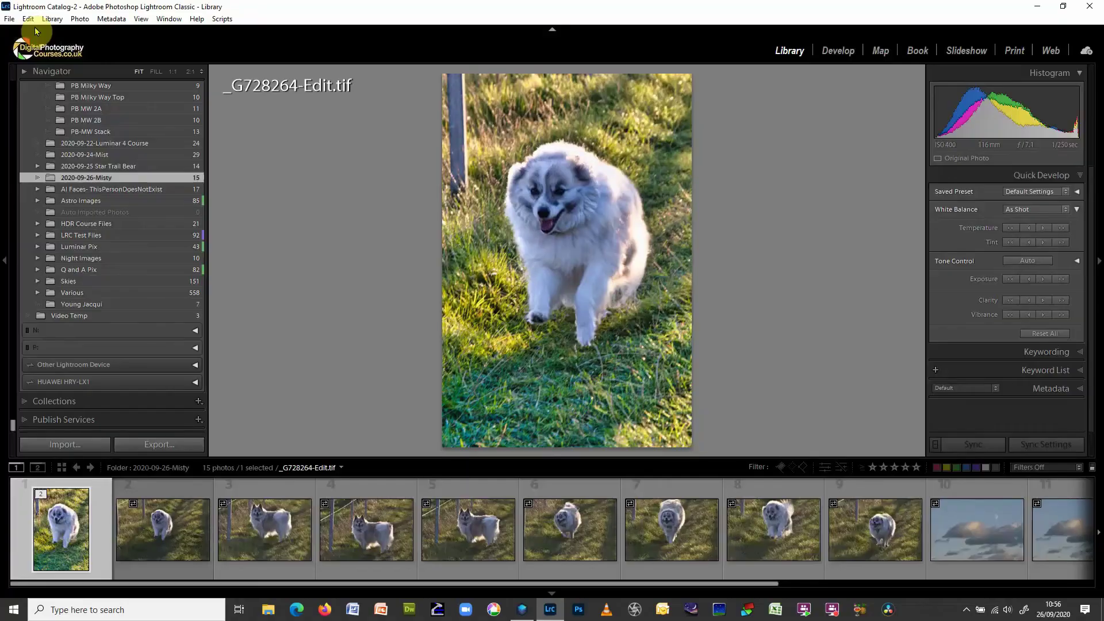